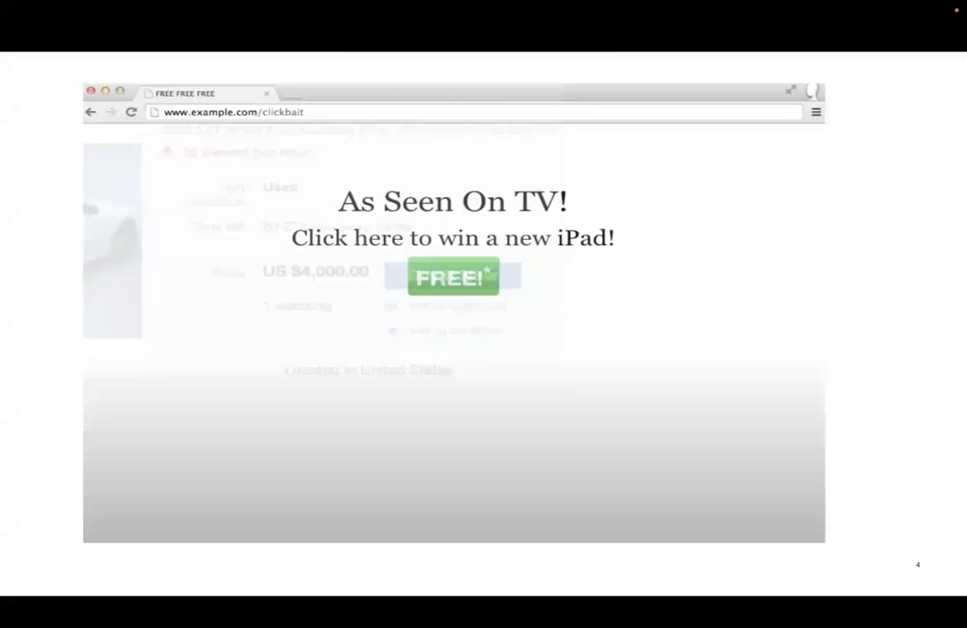
Switch to Chrome and bring up the local Clickjacking.html demo page with the fake iPad offer over Wix
{"action": "key", "text": "super+Tab"}
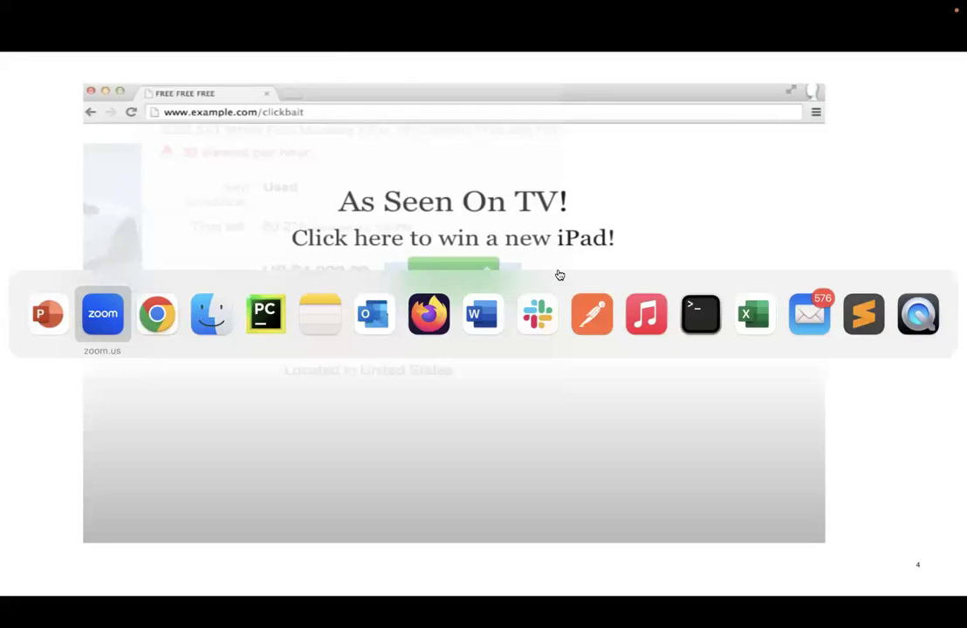
{"action": "key", "text": "super+Tab"}
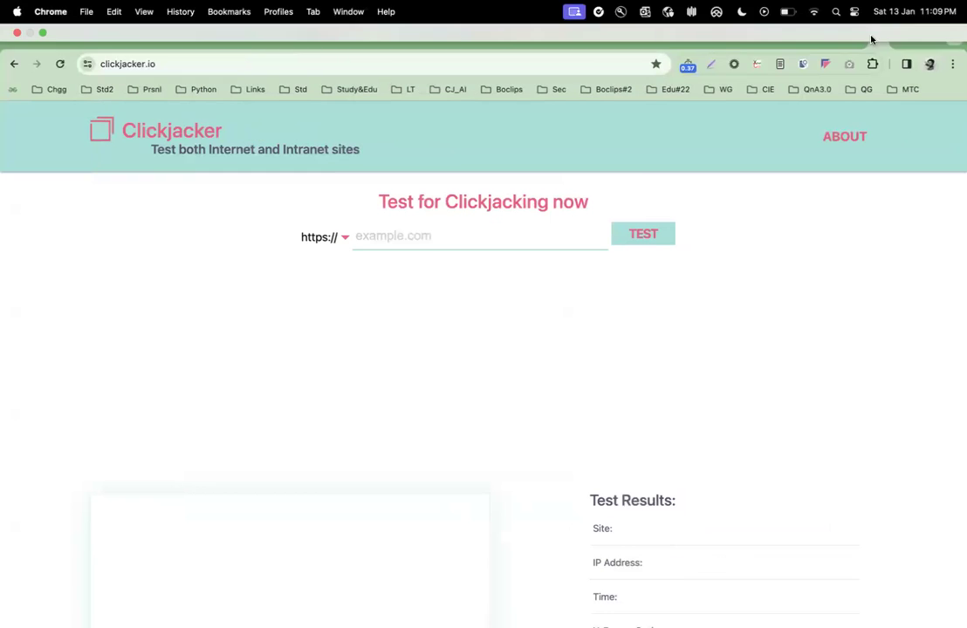
{"action": "left_click", "coordinate": [866, 37]}
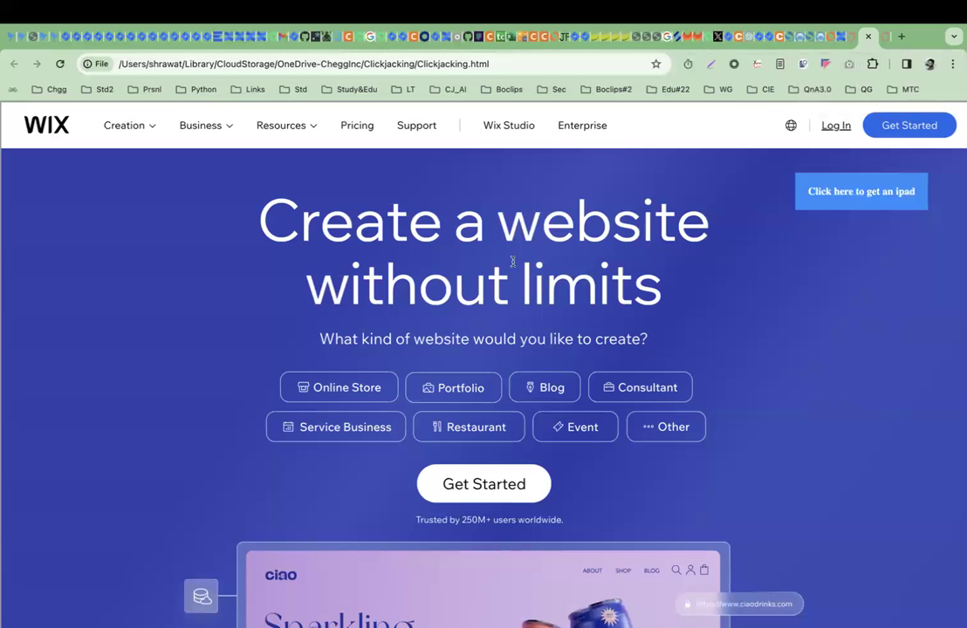
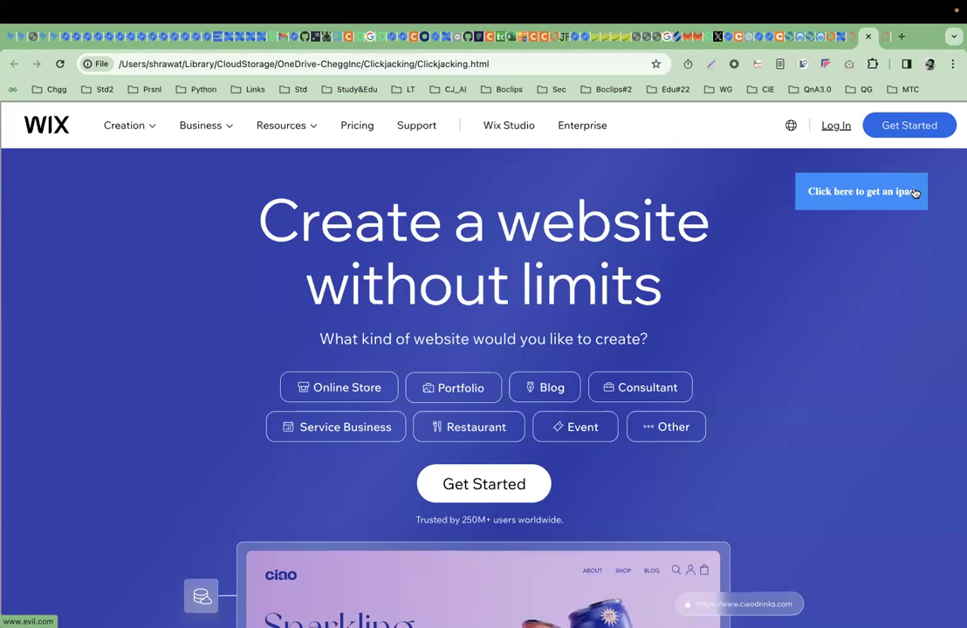
Return to the PowerPoint slideshow and advance from the iPad clickbait slide to the click-jacking frames diagram
{"action": "key", "text": "super+Tab"}
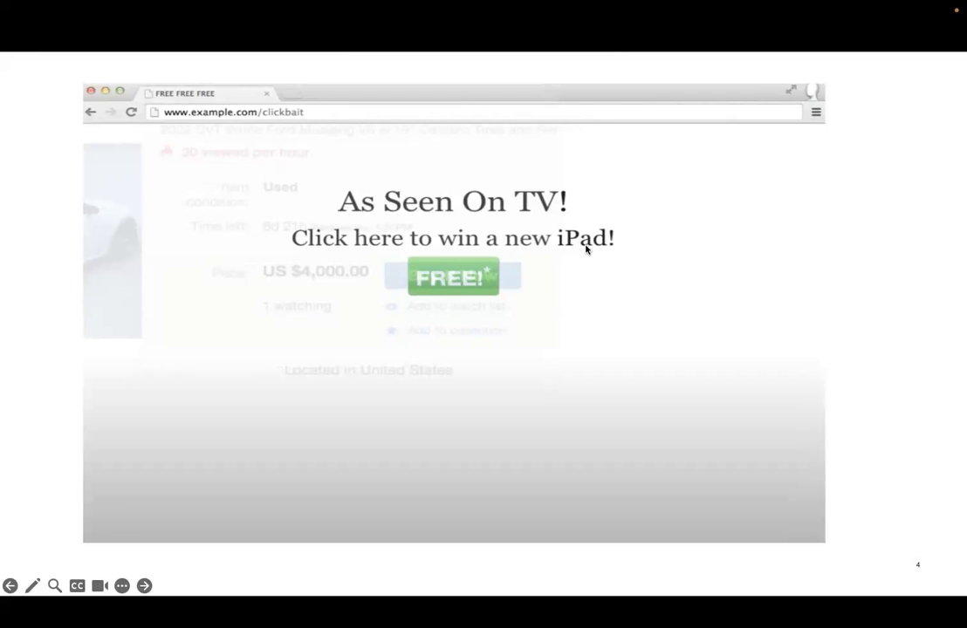
{"action": "left_click", "coordinate": [492, 253]}
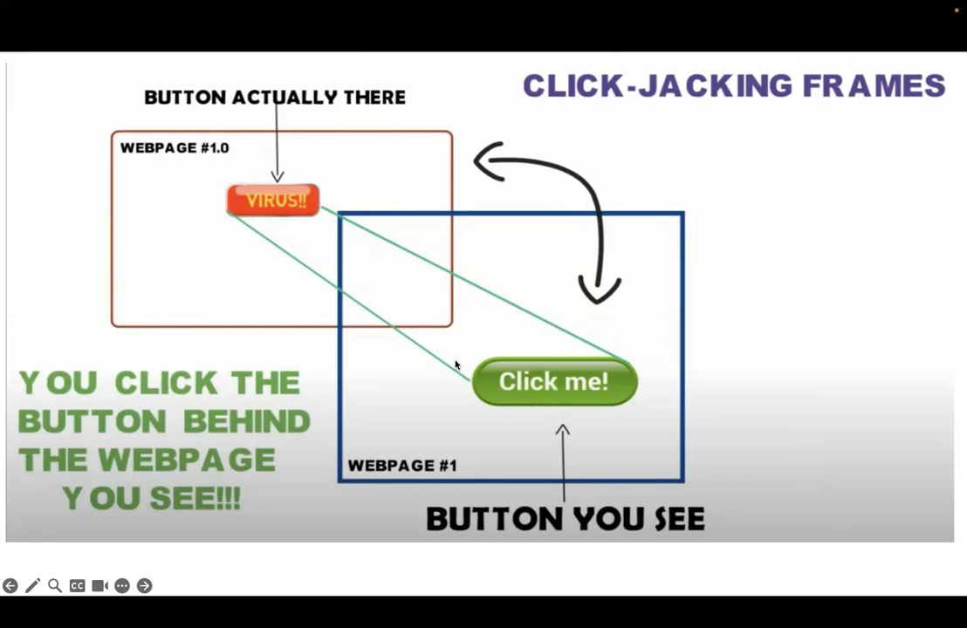
{"action": "left_click", "coordinate": [299, 208]}
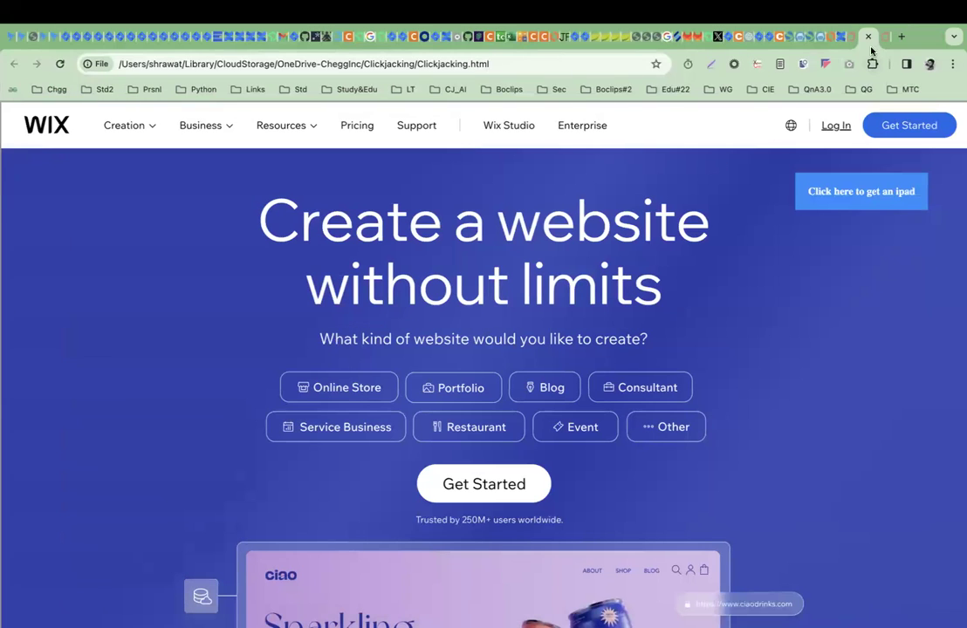
Switch to Chrome and bring up the clickjacker.io testing page
{"action": "left_click", "coordinate": [853, 37]}
{"action": "left_click", "coordinate": [873, 37]}
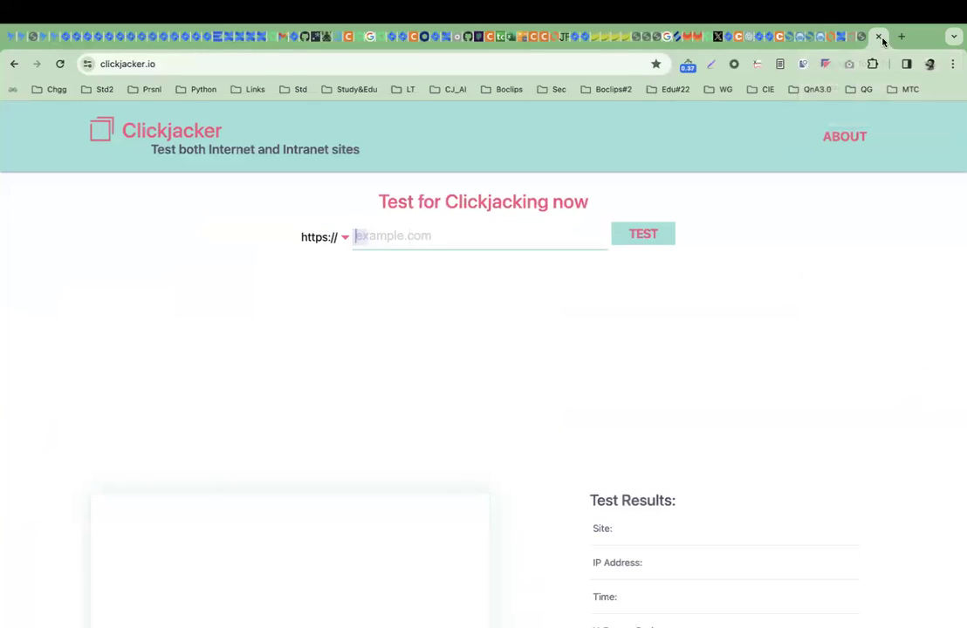
{"action": "left_click", "coordinate": [278, 64]}
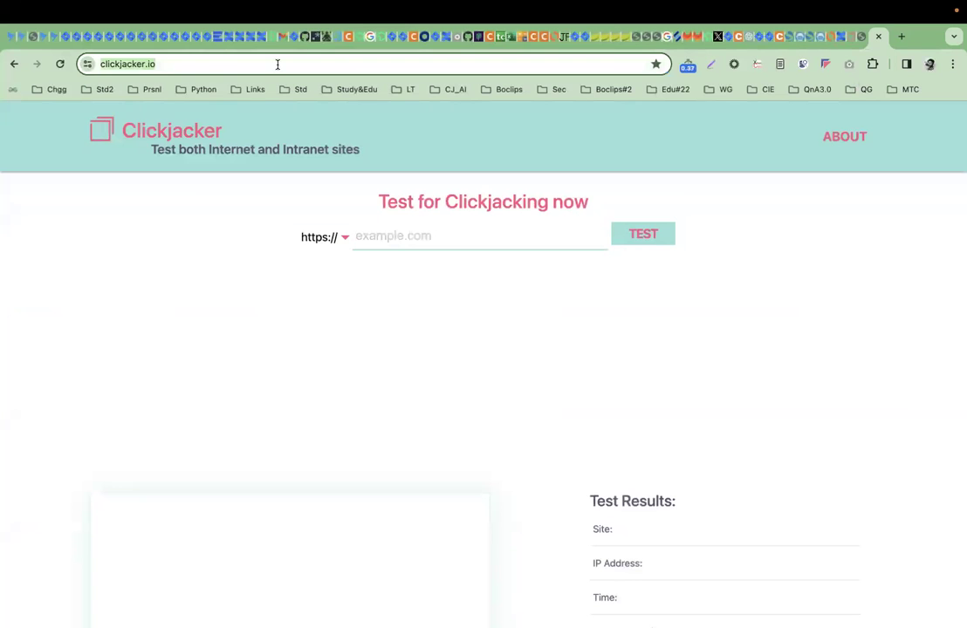
{"action": "mouse_move", "coordinate": [199, 619]}
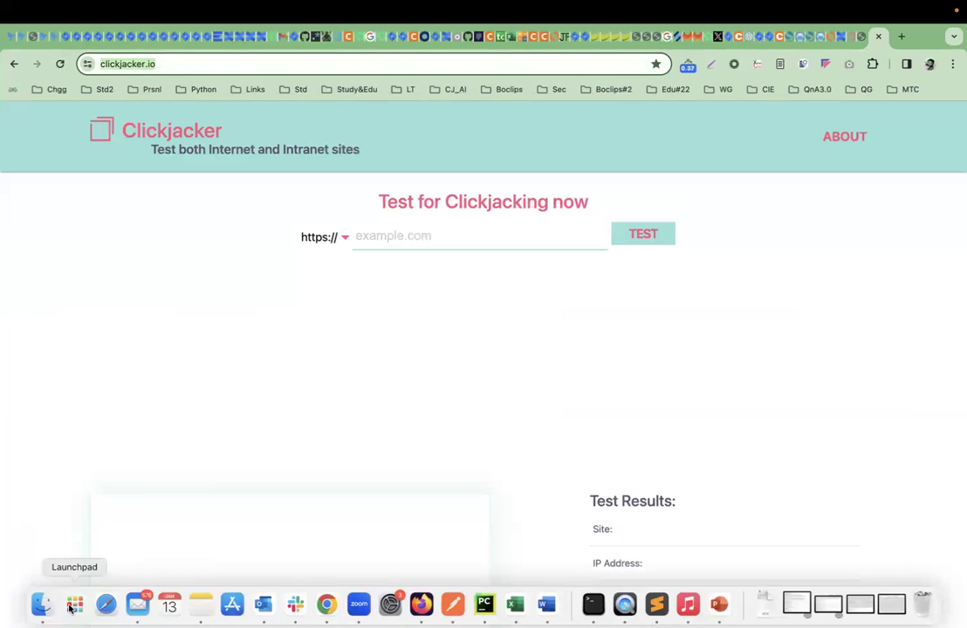
{"action": "left_click", "coordinate": [201, 604]}
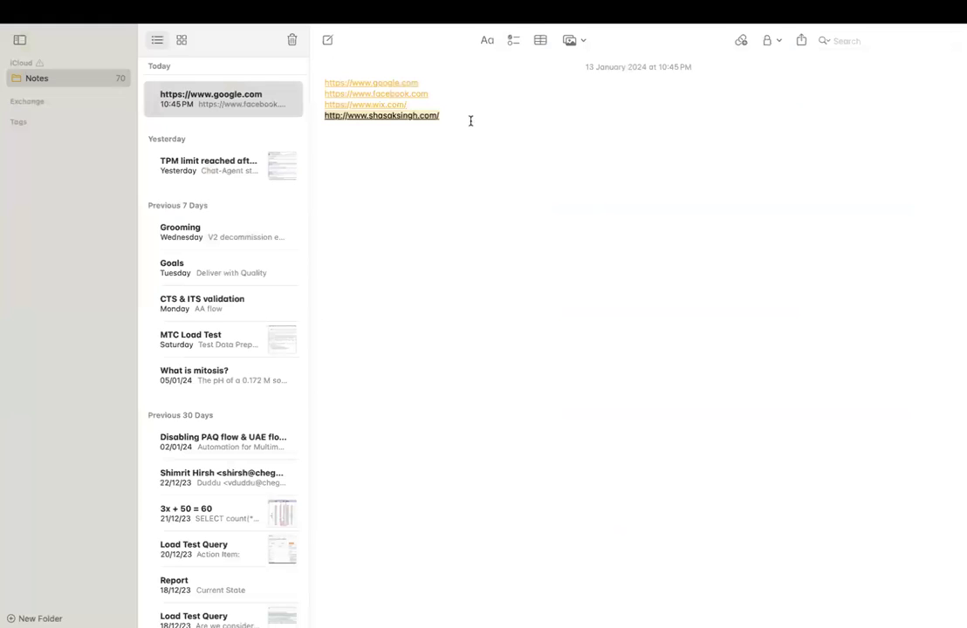
{"action": "left_click_drag", "start_coordinate": [428, 82], "coordinate": [317, 83]}
{"action": "key", "text": "super+c"}
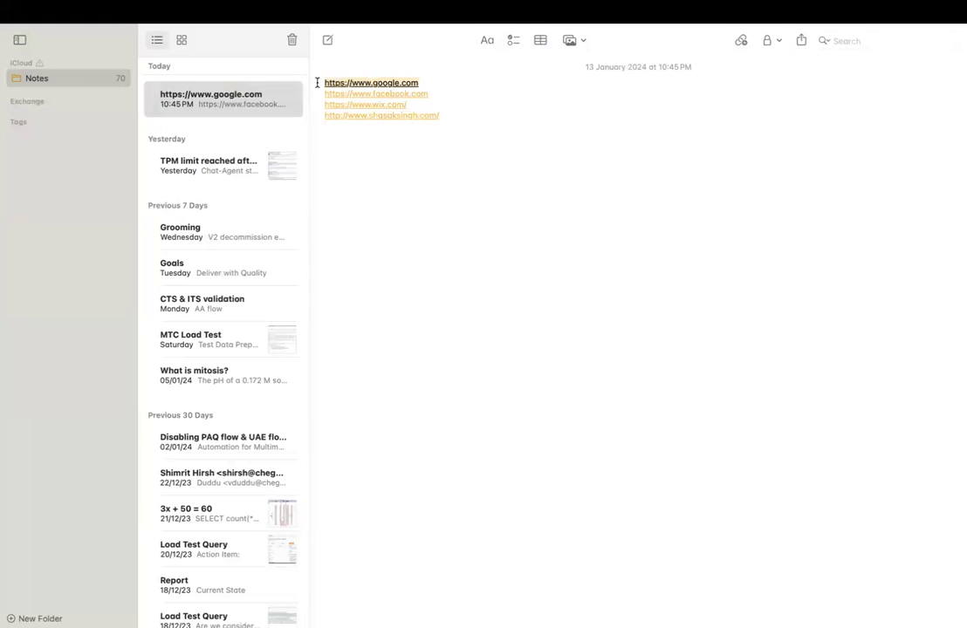
{"action": "key", "text": "ctrl+Left"}
{"action": "left_click", "coordinate": [436, 234]}
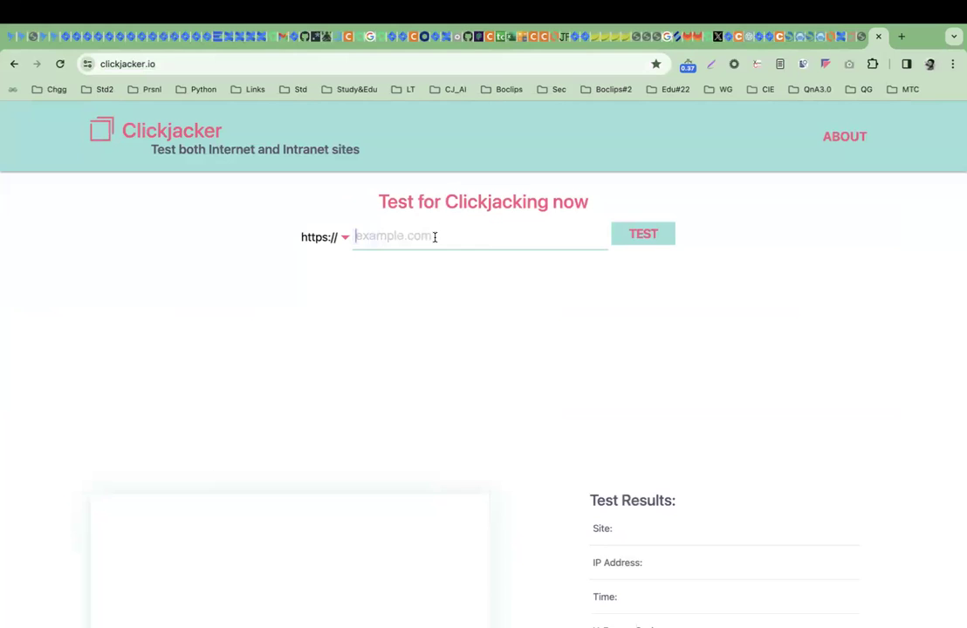
{"action": "key", "text": "super+v"}
{"action": "left_click", "coordinate": [662, 233]}
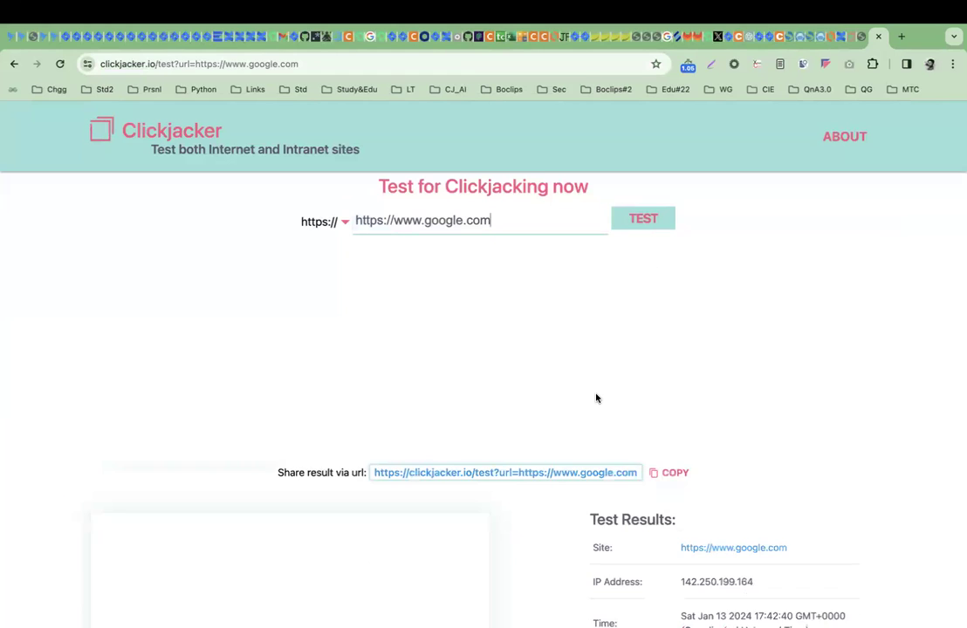
Examine the Google test results, including the safety verdict and the X-Frame-Options entry
{"action": "scroll", "coordinate": [596, 398], "scroll_direction": "down", "scroll_amount": 1}
{"action": "scroll", "coordinate": [596, 398], "scroll_direction": "down", "scroll_amount": 3}
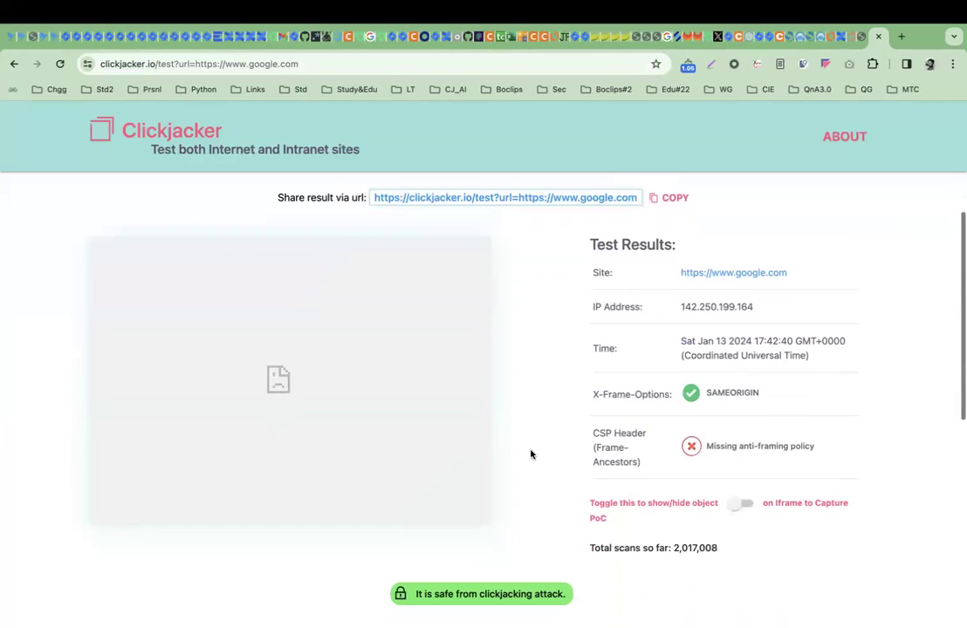
{"action": "scroll", "coordinate": [663, 416], "scroll_direction": "down", "scroll_amount": 1}
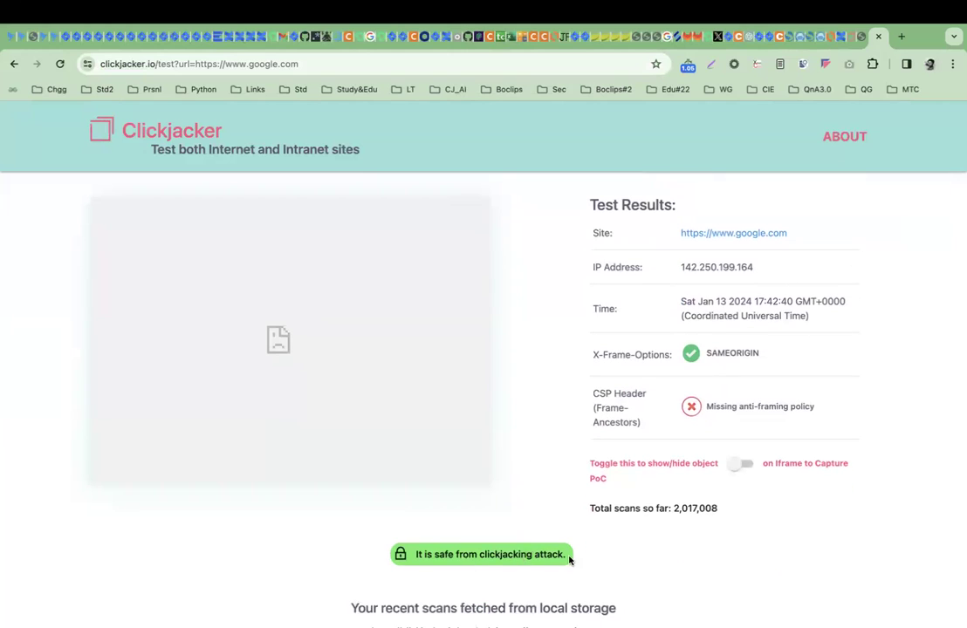
{"action": "scroll", "coordinate": [697, 361], "scroll_direction": "up", "scroll_amount": 1}
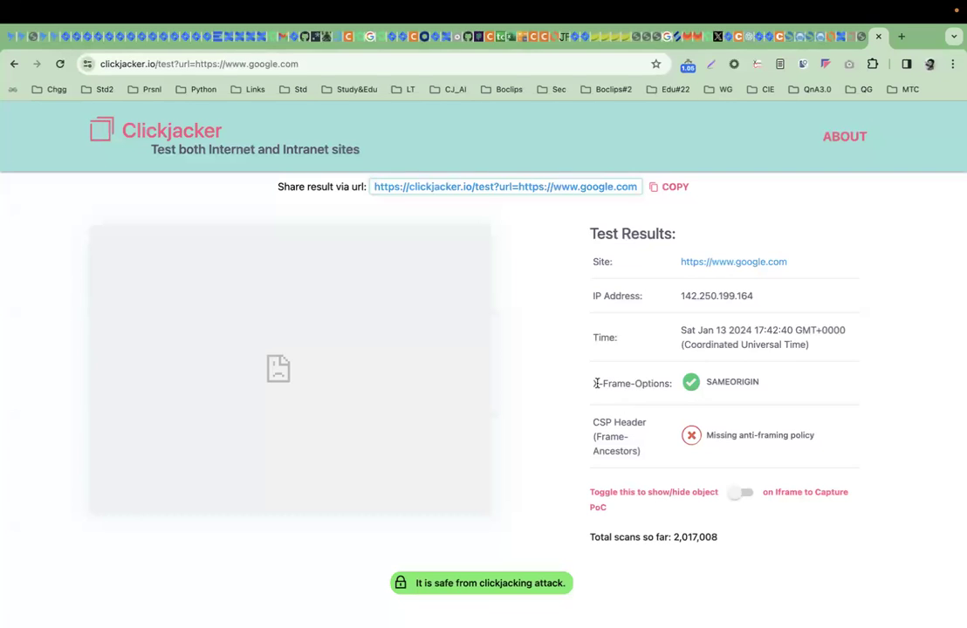
{"action": "left_click_drag", "start_coordinate": [594, 384], "coordinate": [670, 383]}
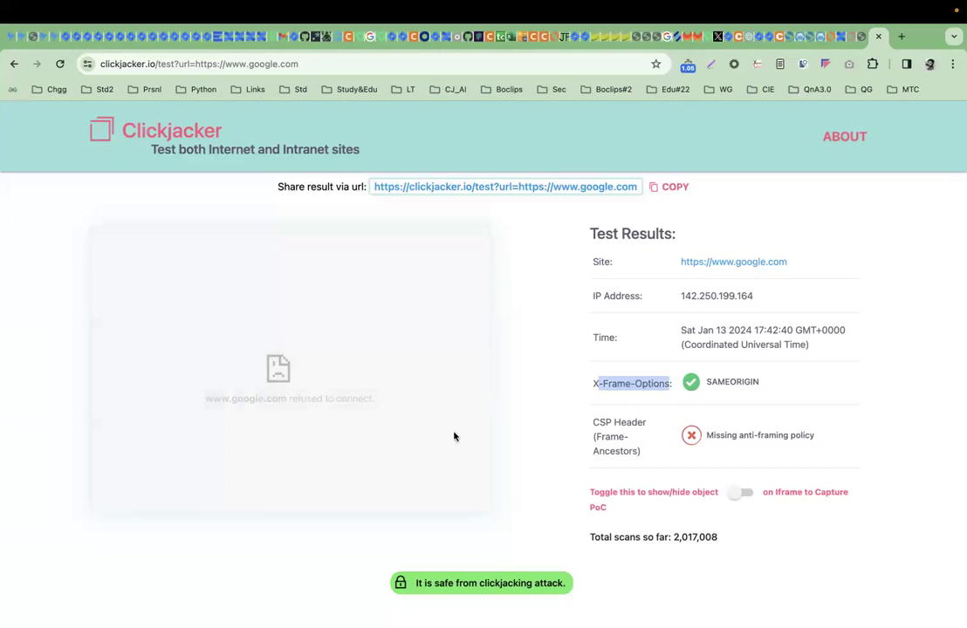
{"action": "scroll", "coordinate": [455, 435], "scroll_direction": "up", "scroll_amount": 1}
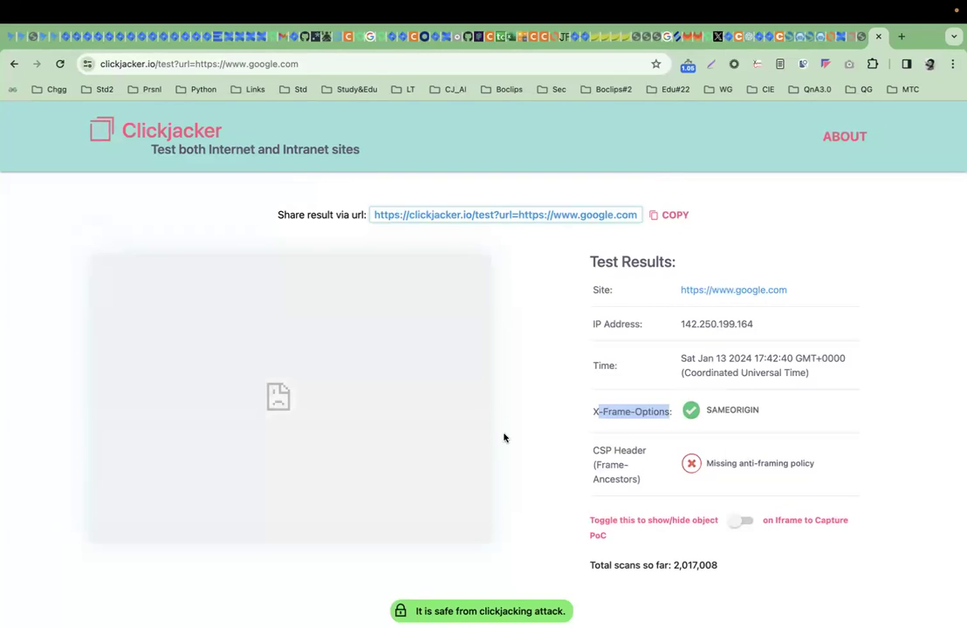
{"action": "key", "text": "ctrl+Right"}
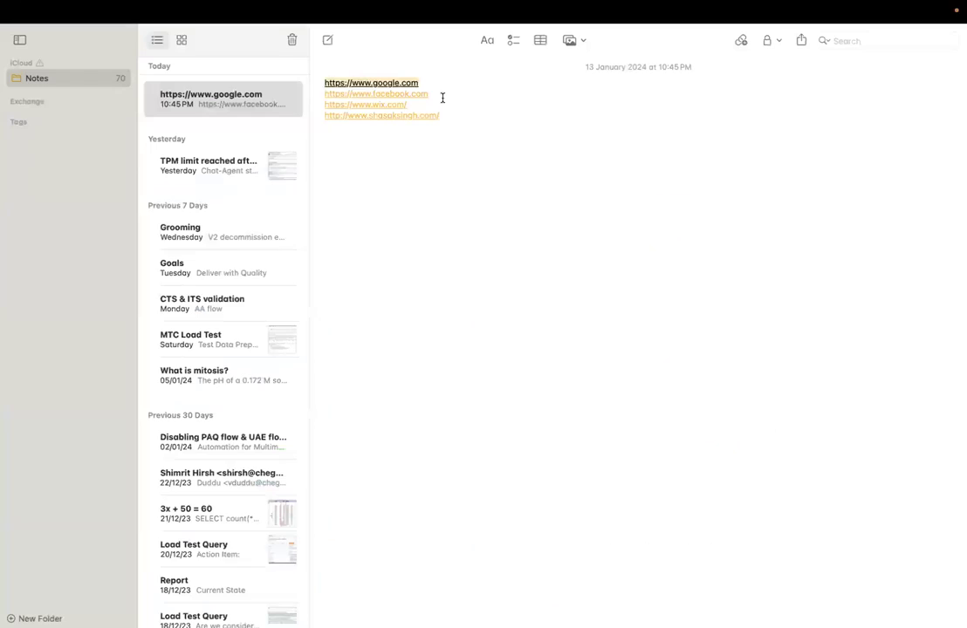
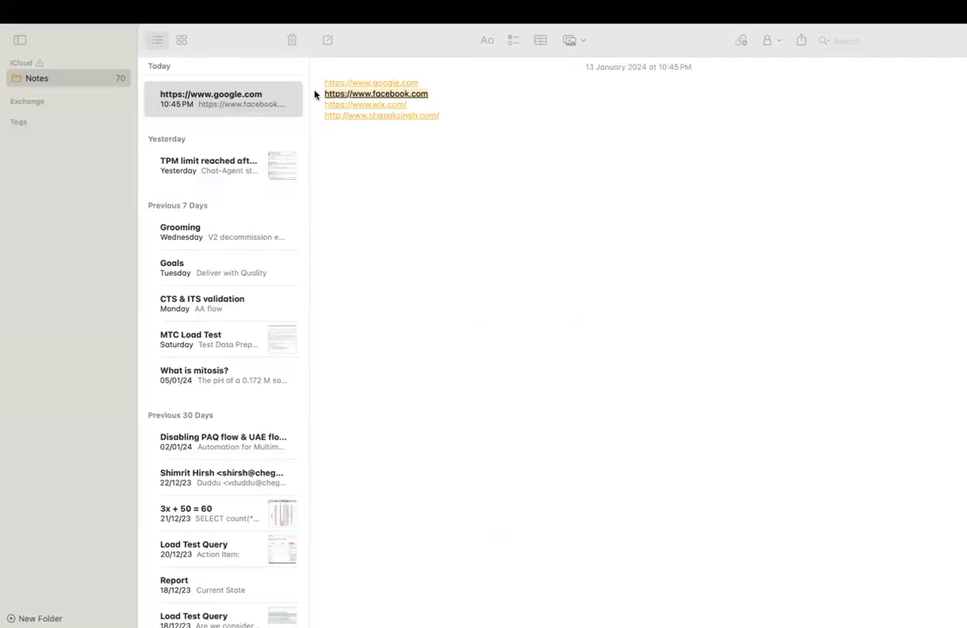
{"action": "key", "text": "ctrl+Left"}
{"action": "scroll", "coordinate": [571, 270], "scroll_direction": "up", "scroll_amount": 3}
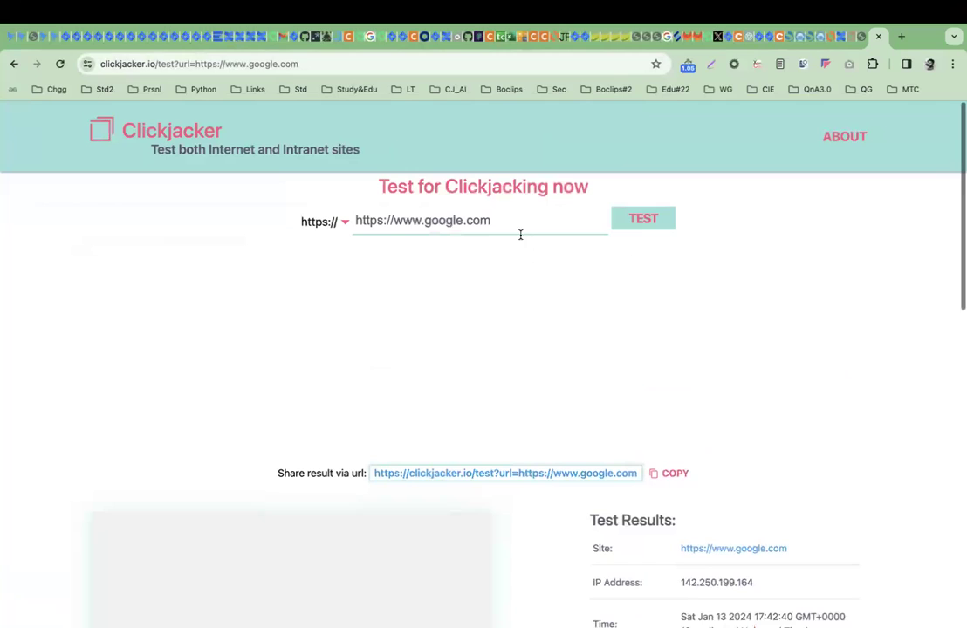
{"action": "left_click_drag", "start_coordinate": [512, 227], "coordinate": [352, 219]}
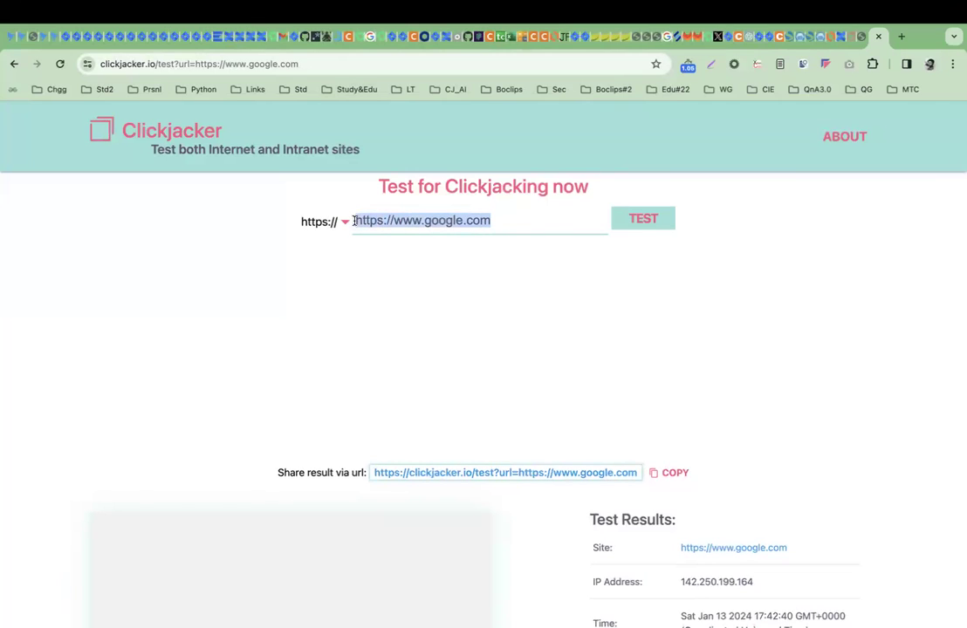
{"action": "type", "text": "https://www.facebook.com"}
{"action": "left_click", "coordinate": [646, 223]}
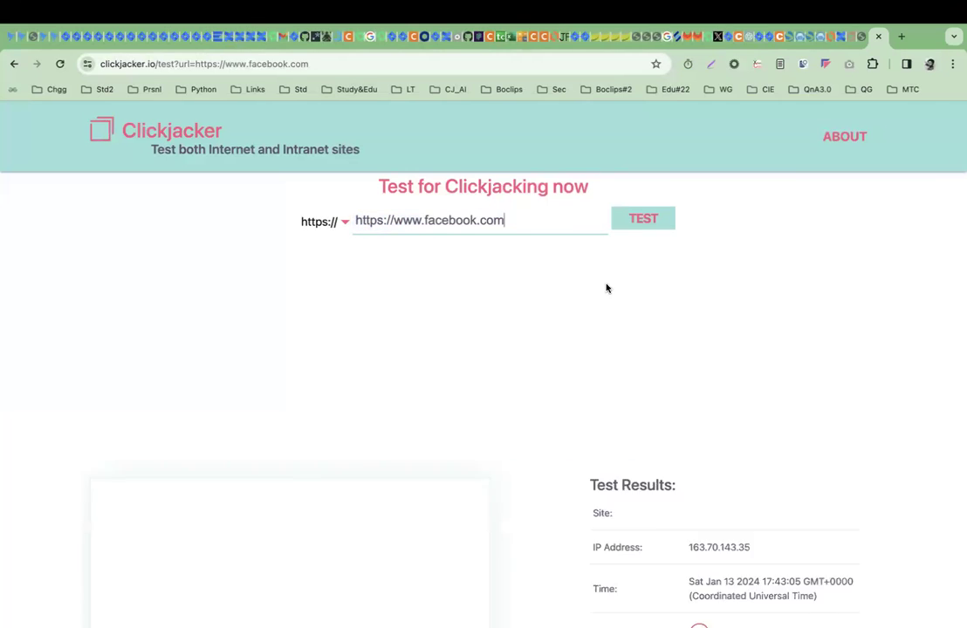
{"action": "scroll", "coordinate": [584, 346], "scroll_direction": "down", "scroll_amount": 3}
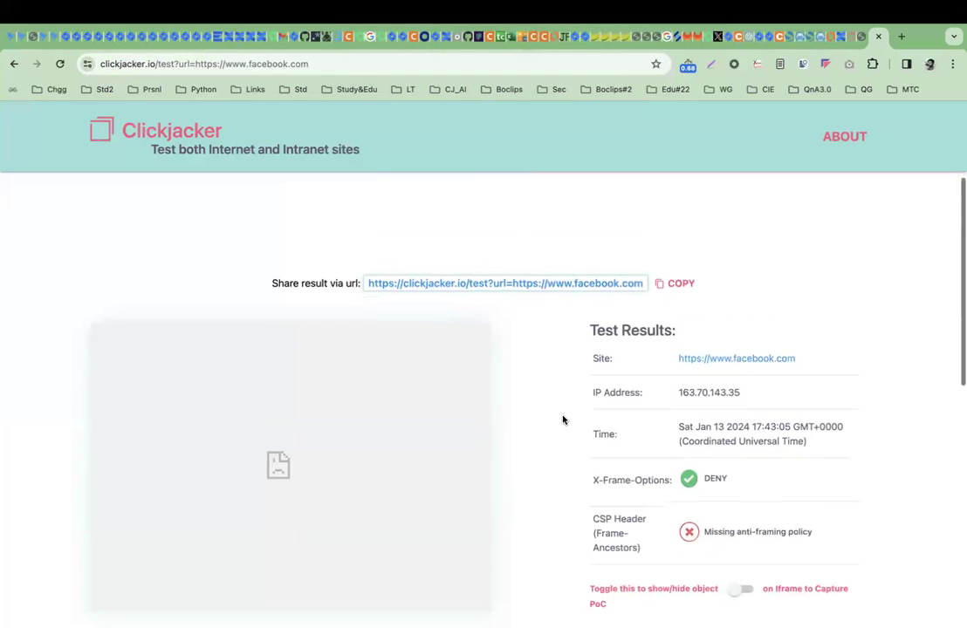
{"action": "scroll", "coordinate": [480, 448], "scroll_direction": "down", "scroll_amount": 1}
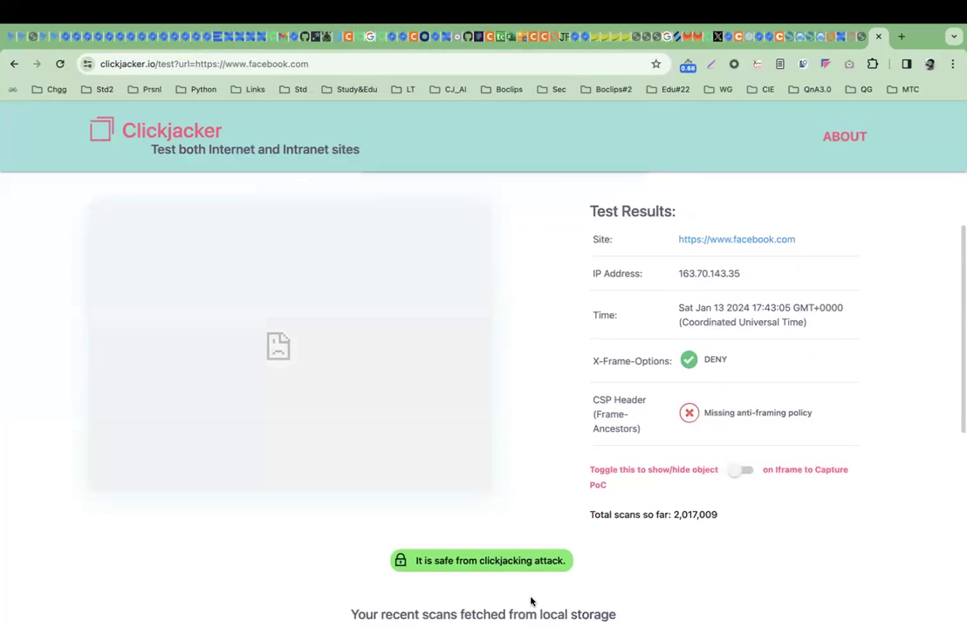
{"action": "key", "text": "super+Tab"}
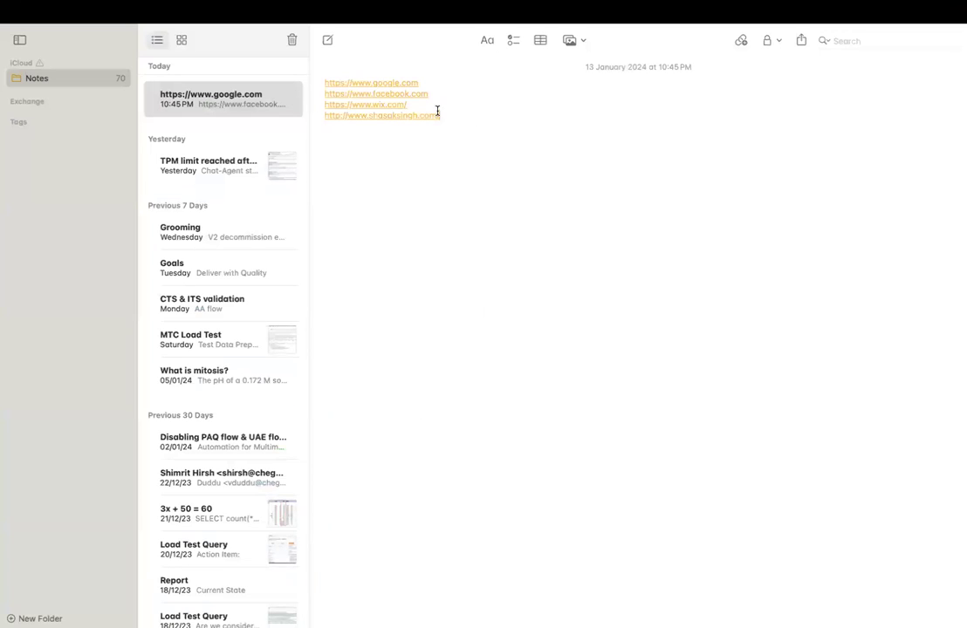
{"action": "key", "text": "super+Tab"}
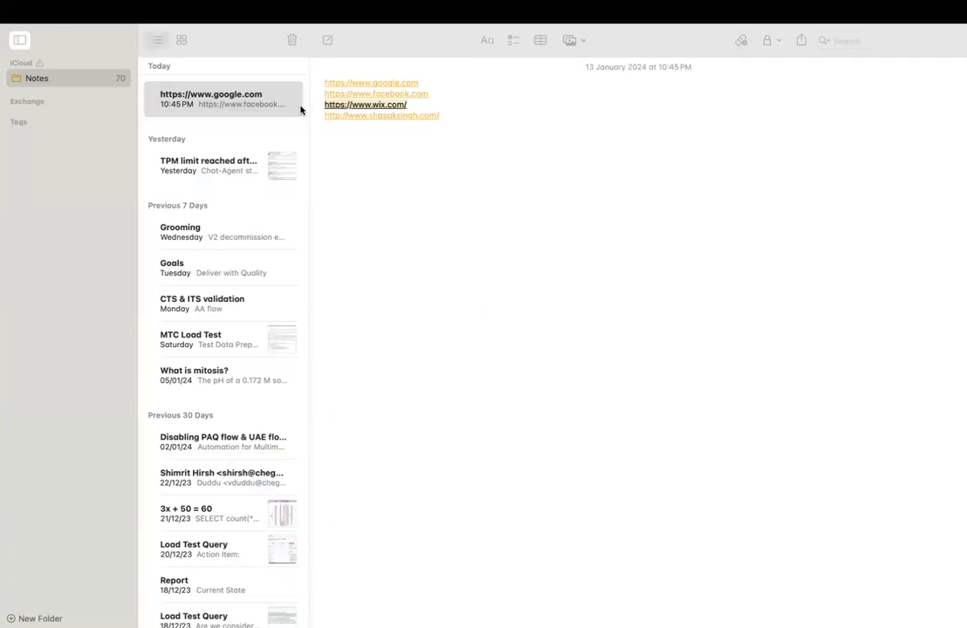
{"action": "scroll", "coordinate": [479, 255], "scroll_direction": "up", "scroll_amount": 5}
{"action": "triple_click", "coordinate": [517, 222]}
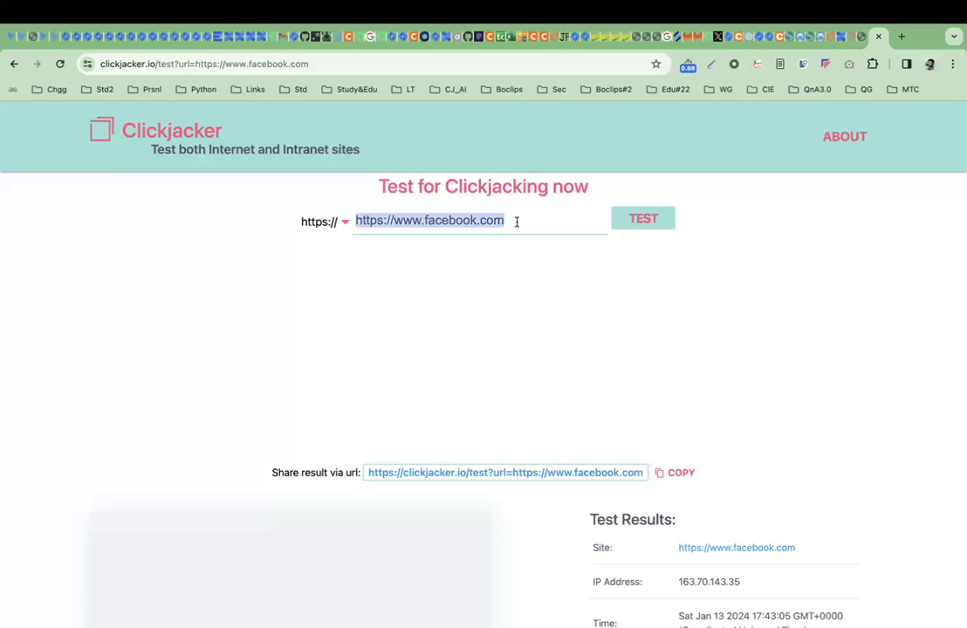
{"action": "type", "text": "https://www.wix.com/"}
{"action": "left_click", "coordinate": [642, 220]}
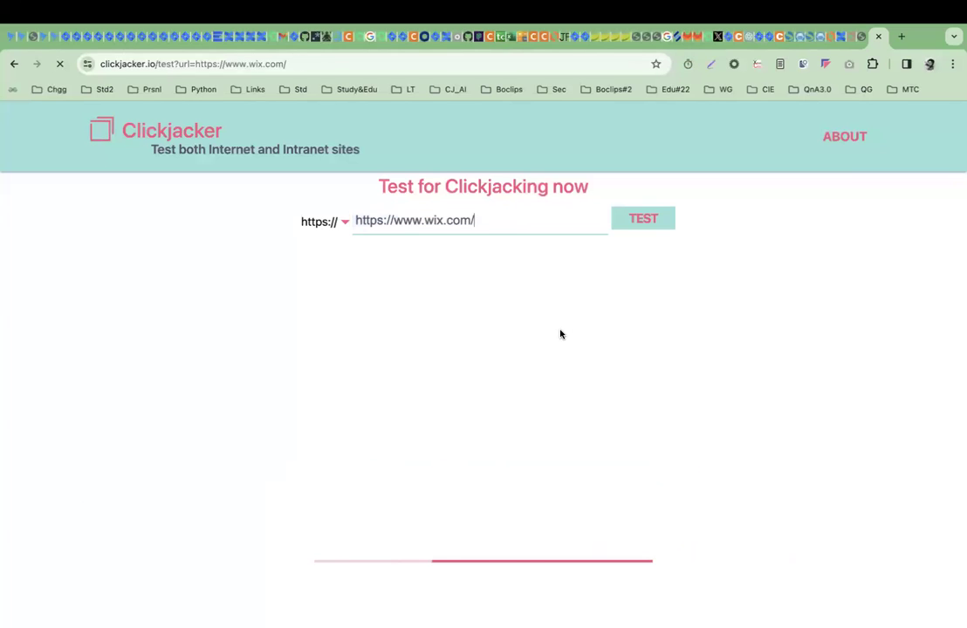
{"action": "scroll", "coordinate": [561, 332], "scroll_direction": "down", "scroll_amount": 3}
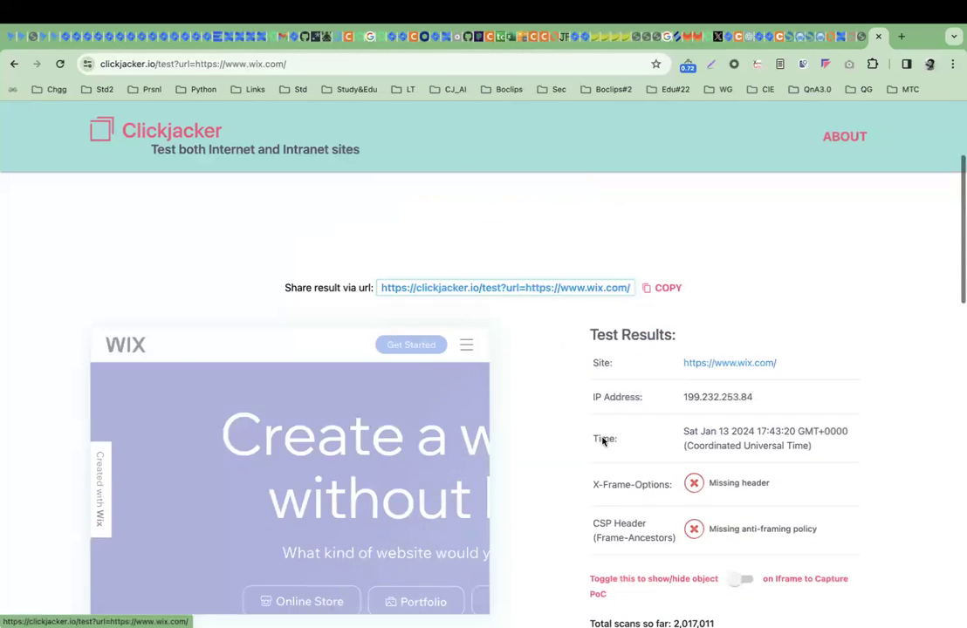
{"action": "scroll", "coordinate": [638, 504], "scroll_direction": "down", "scroll_amount": 1}
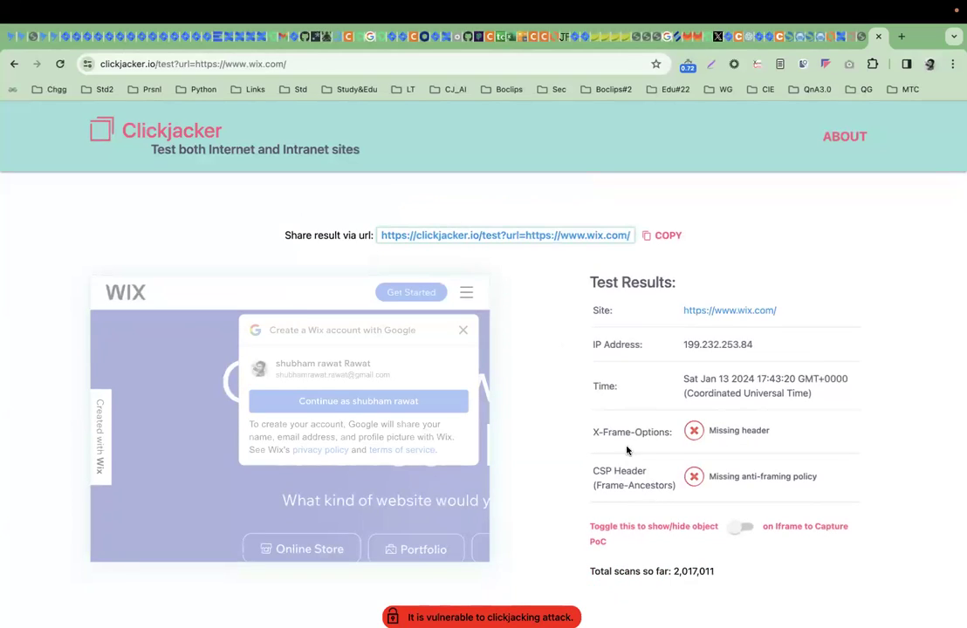
{"action": "scroll", "coordinate": [602, 482], "scroll_direction": "down", "scroll_amount": 1}
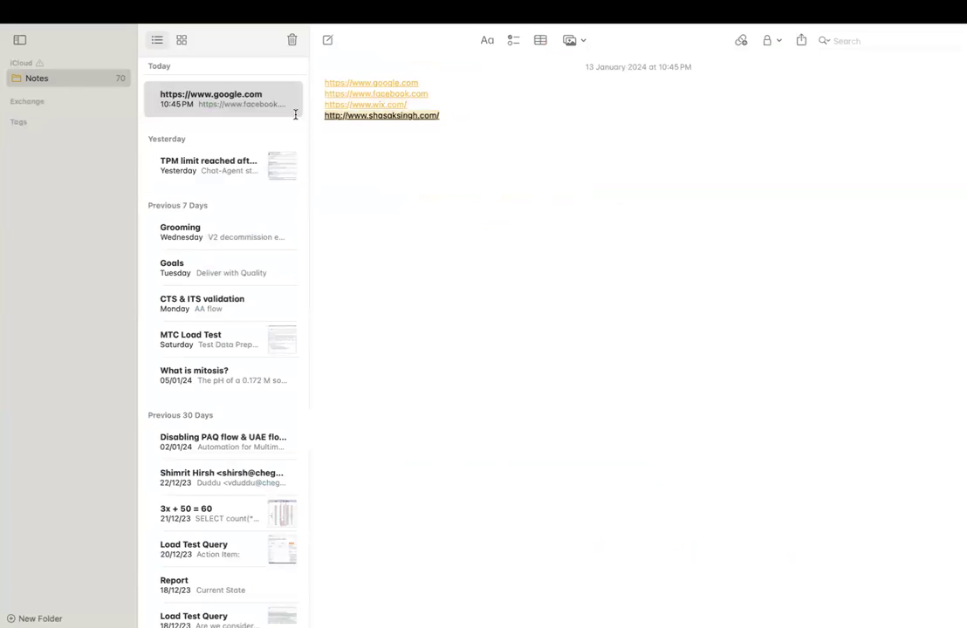
Return to Clickjacker in Chrome, test the last website address copied from the note, and review its header results and verdict
{"action": "key", "text": "ctrl+Left"}
{"action": "scroll", "coordinate": [429, 203], "scroll_direction": "up", "scroll_amount": 5}
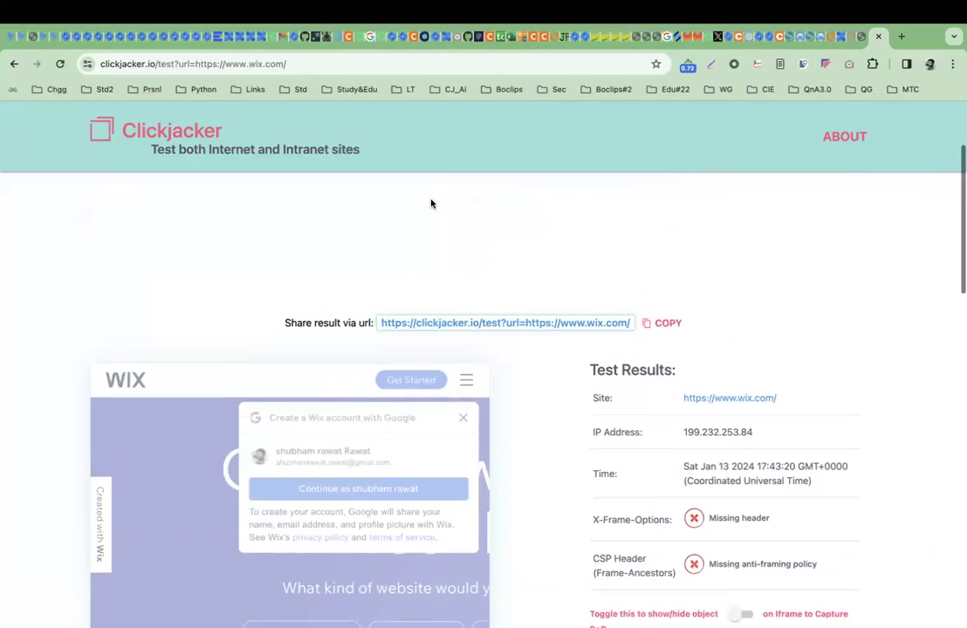
{"action": "triple_click", "coordinate": [494, 219]}
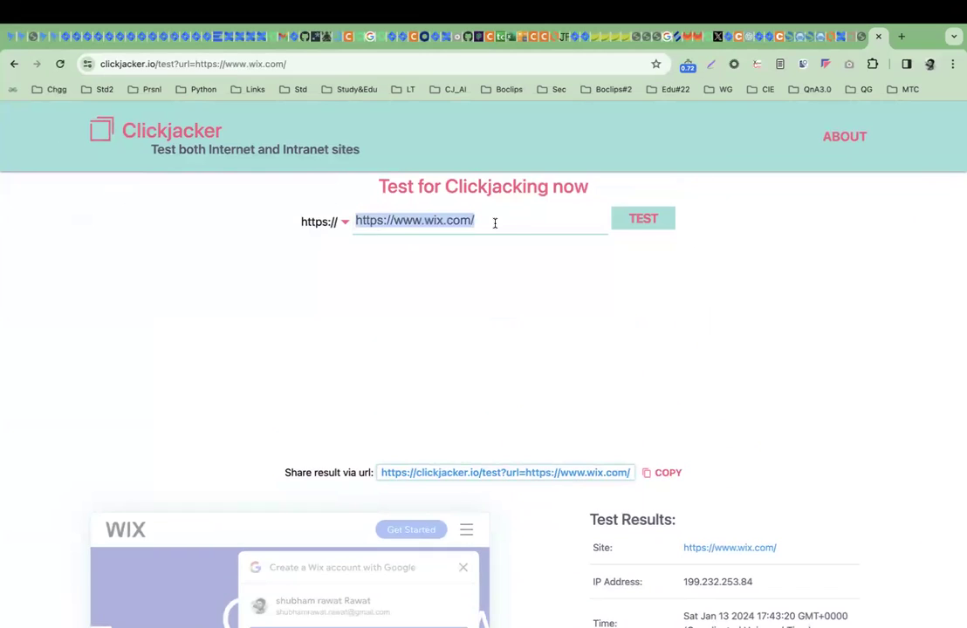
{"action": "type", "text": "http://www.shasaksingh.com/"}
{"action": "left_click", "coordinate": [654, 219]}
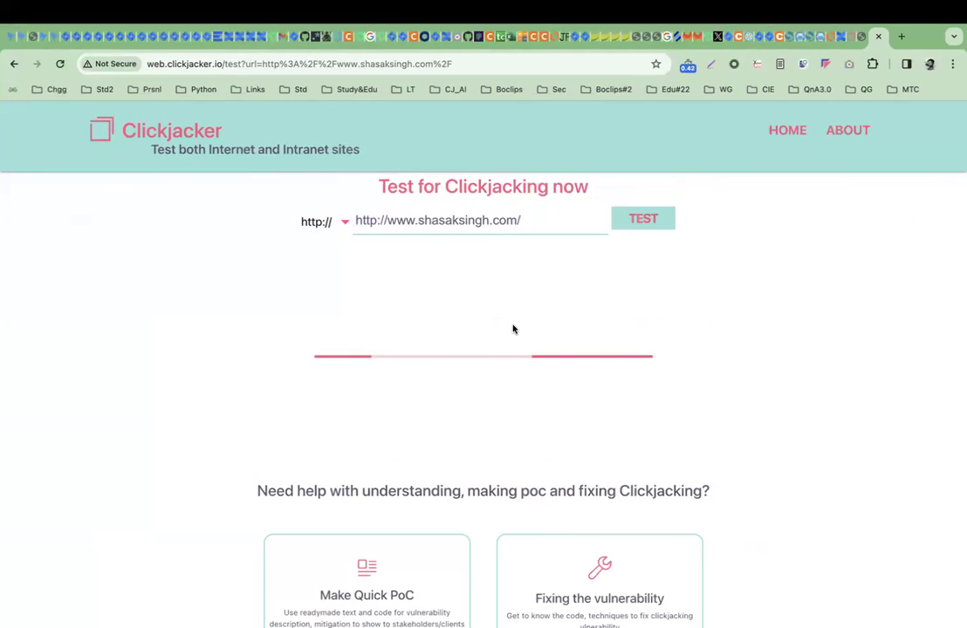
{"action": "scroll", "coordinate": [475, 391], "scroll_direction": "down", "scroll_amount": 5}
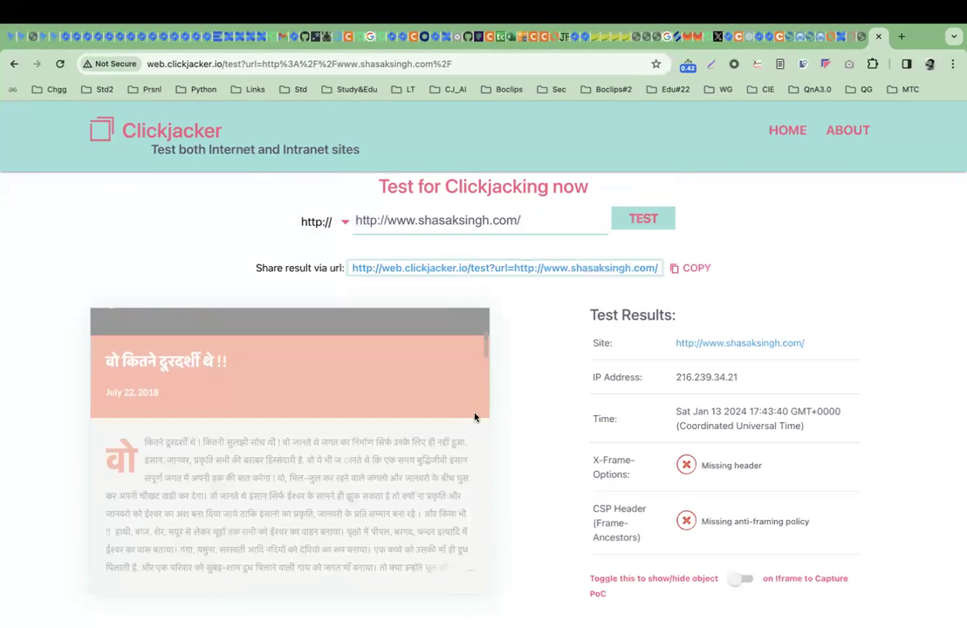
{"action": "scroll", "coordinate": [532, 493], "scroll_direction": "down", "scroll_amount": 3}
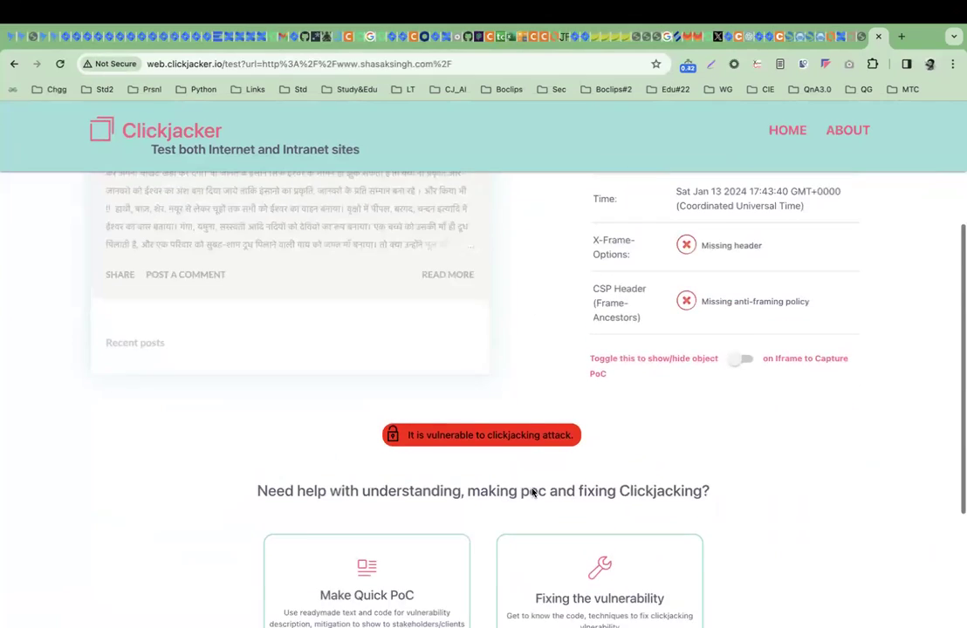
Load google.com in a new browser tab with the developer tools recording network activity
{"action": "left_click", "coordinate": [902, 38]}
{"action": "left_click", "coordinate": [494, 61]}
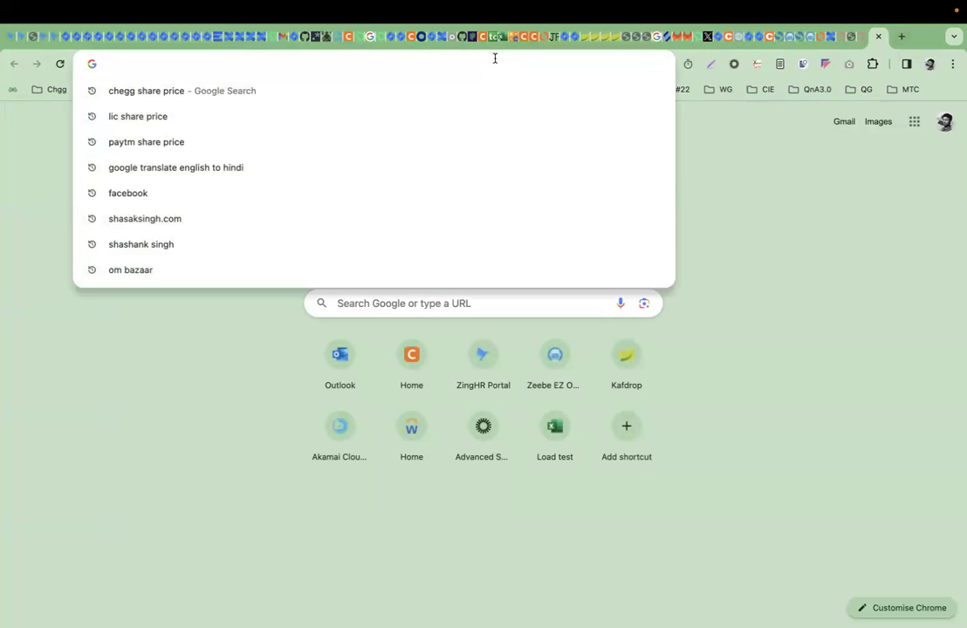
{"action": "key", "text": "super+alt+i"}
{"action": "left_click", "coordinate": [416, 61]}
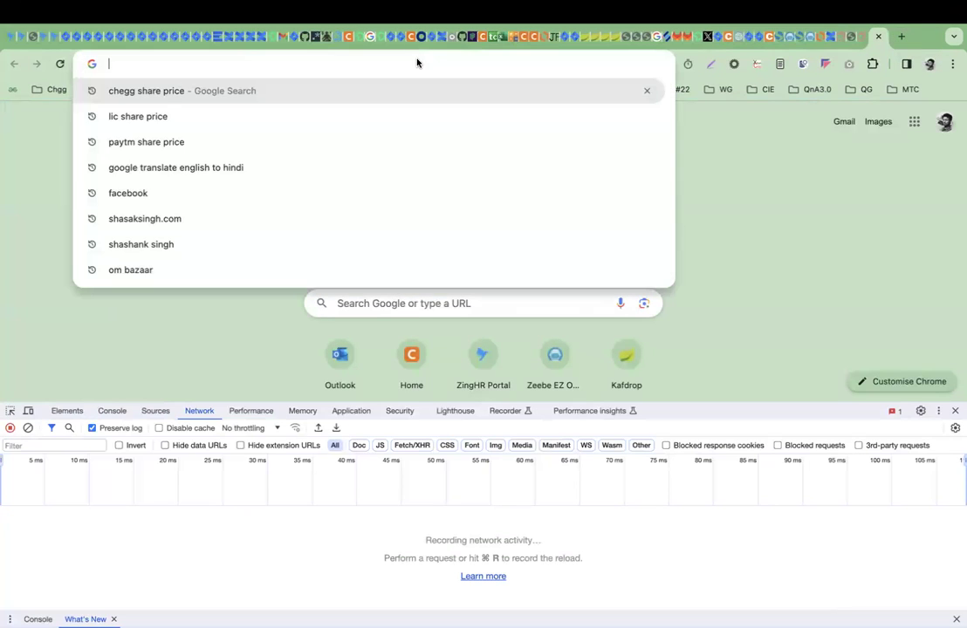
{"action": "type", "text": "google"}
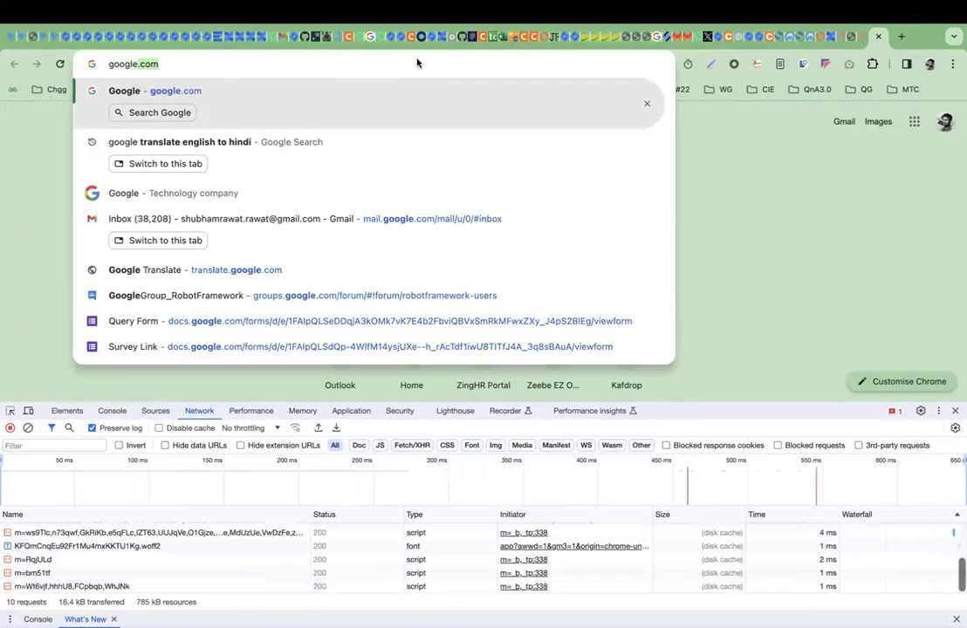
{"action": "key", "text": "Return"}
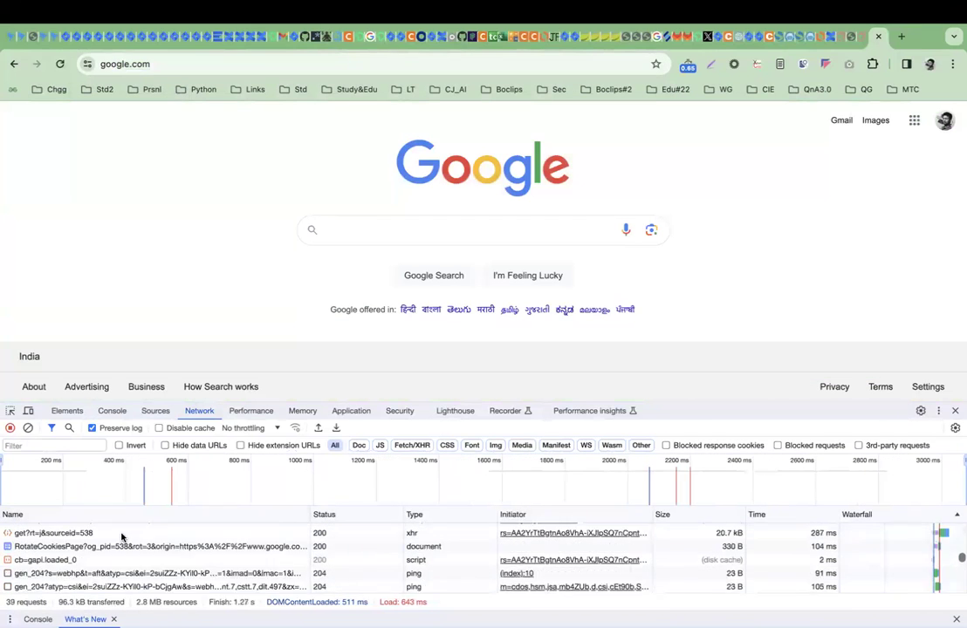
{"action": "scroll", "coordinate": [122, 537], "scroll_direction": "down", "scroll_amount": 3}
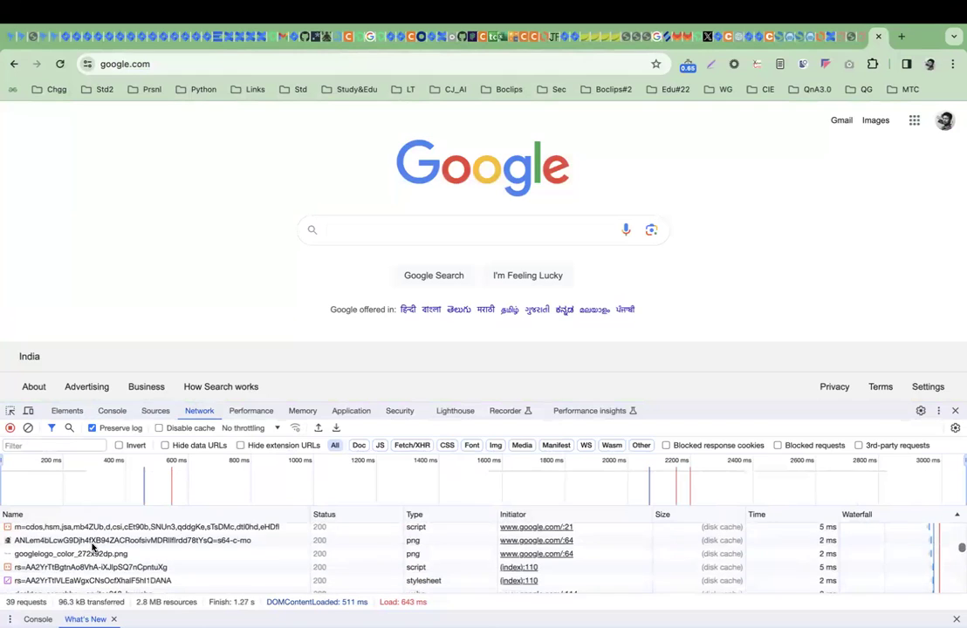
{"action": "left_click", "coordinate": [71, 557]}
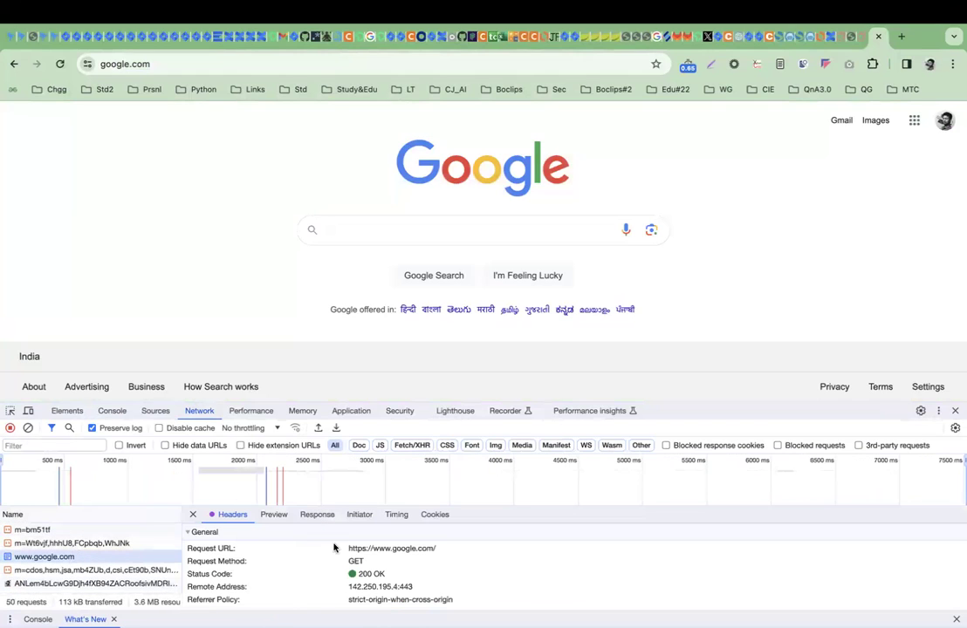
{"action": "scroll", "coordinate": [289, 597], "scroll_direction": "down", "scroll_amount": 10}
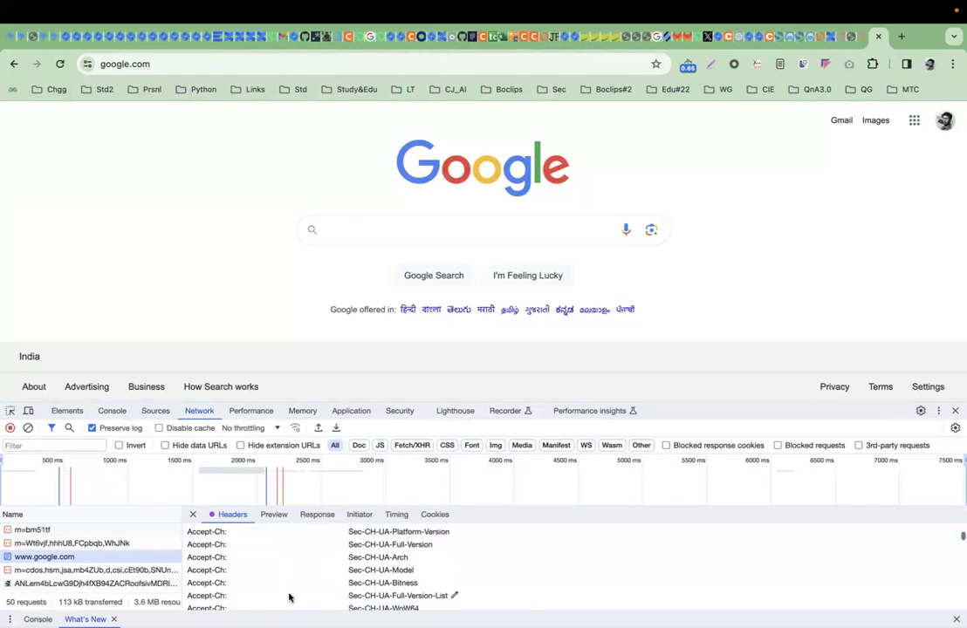
{"action": "scroll", "coordinate": [290, 596], "scroll_direction": "down", "scroll_amount": 10}
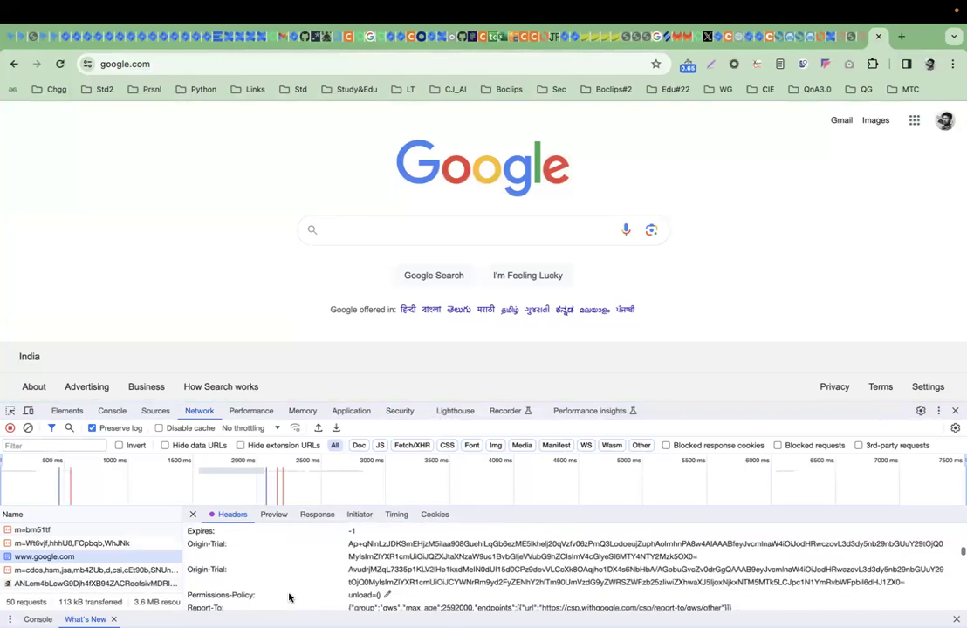
{"action": "scroll", "coordinate": [290, 596], "scroll_direction": "down", "scroll_amount": 8}
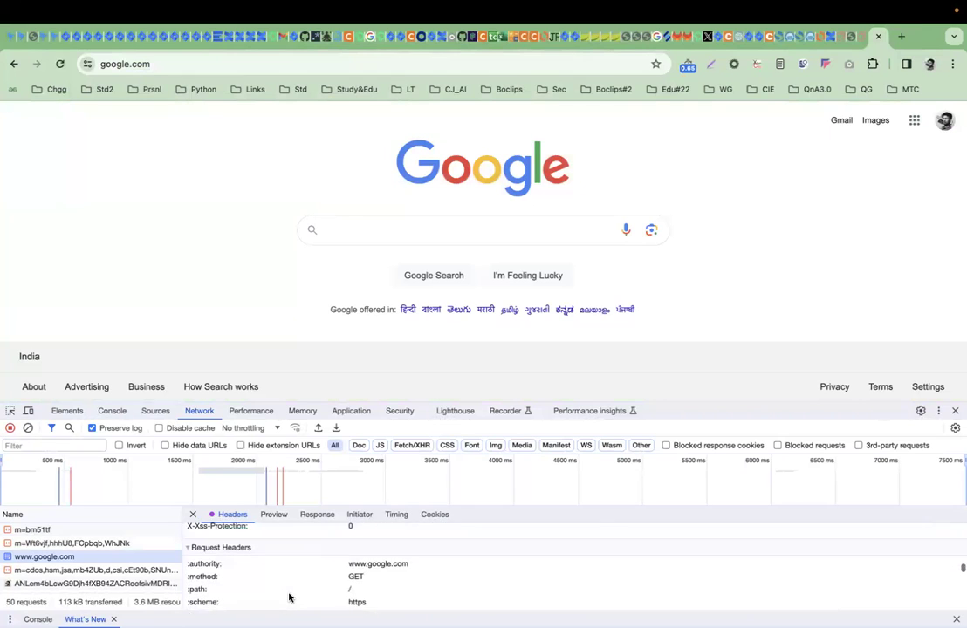
{"action": "scroll", "coordinate": [290, 597], "scroll_direction": "down", "scroll_amount": 2}
{"action": "scroll", "coordinate": [279, 589], "scroll_direction": "up", "scroll_amount": 2}
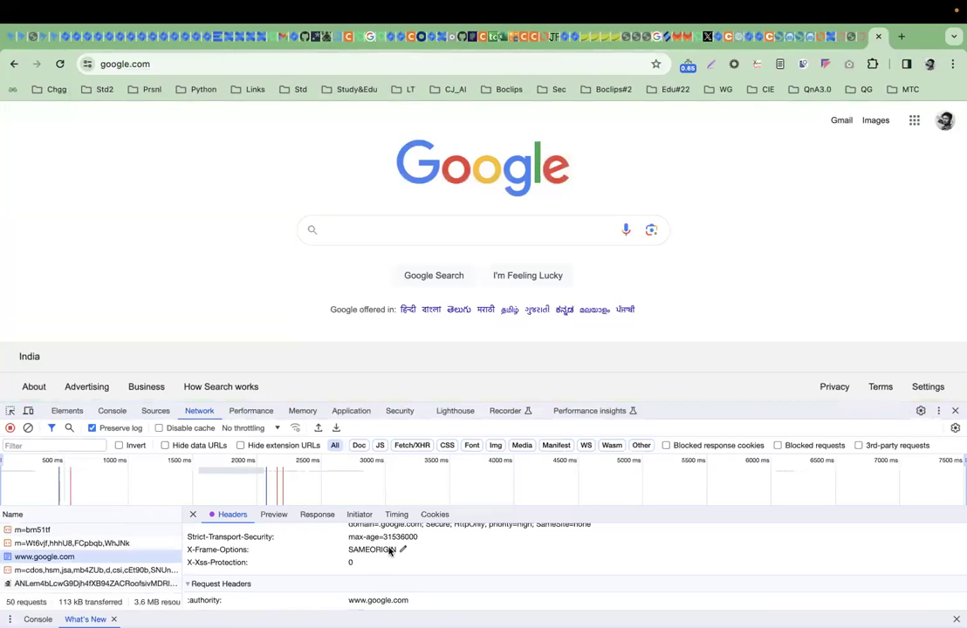
Switch to PyCharm, review the validate_clickjacking function in clickjacking.py, and return to clickjacking_verification.robot
{"action": "key", "text": "super+Tab"}
{"action": "key", "text": "super+Tab"}
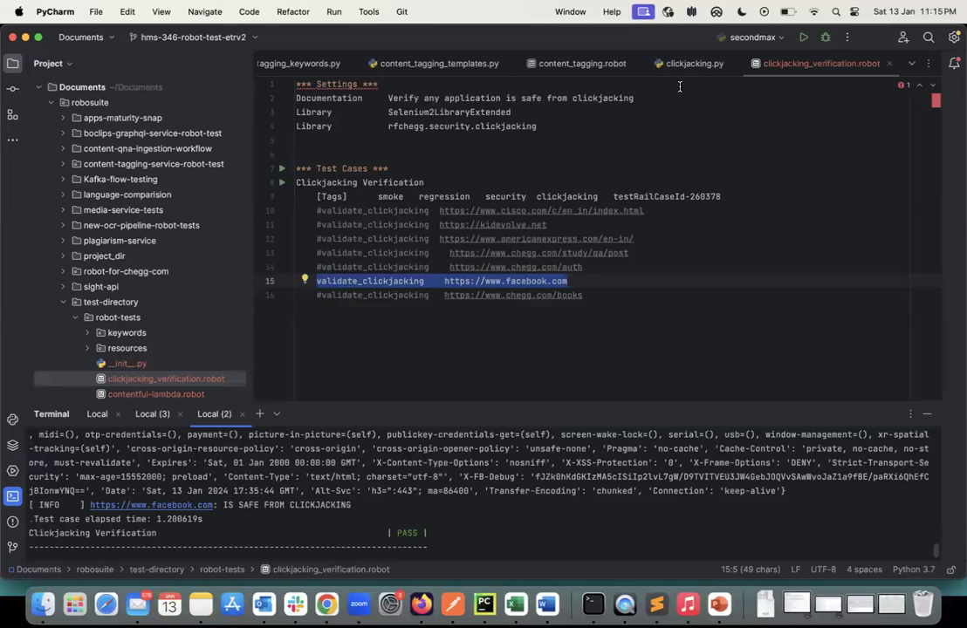
{"action": "key", "text": "ctrl+Tab"}
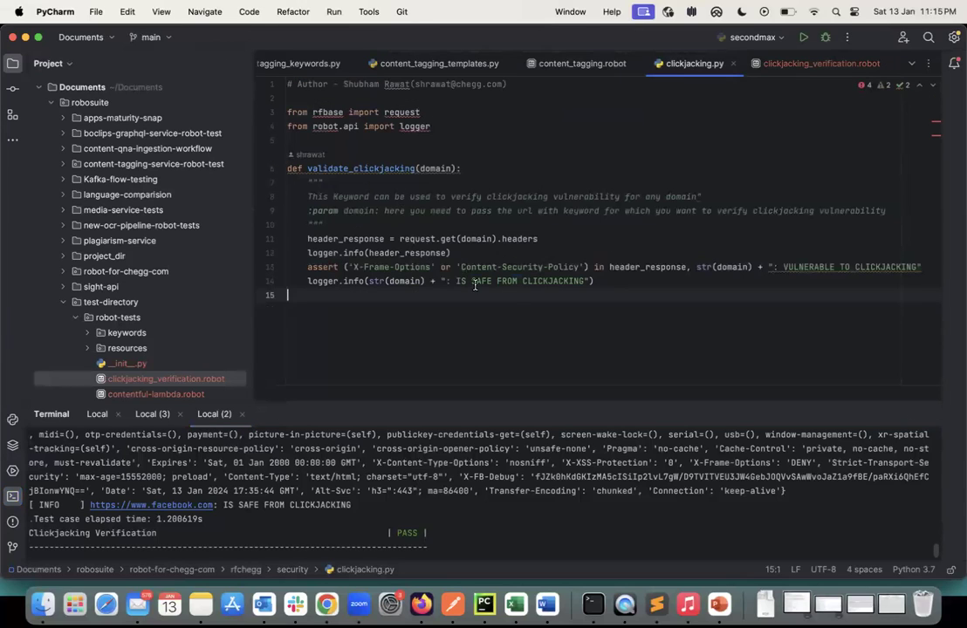
{"action": "key", "text": "BackSpace"}
{"action": "left_click", "coordinate": [788, 70]}
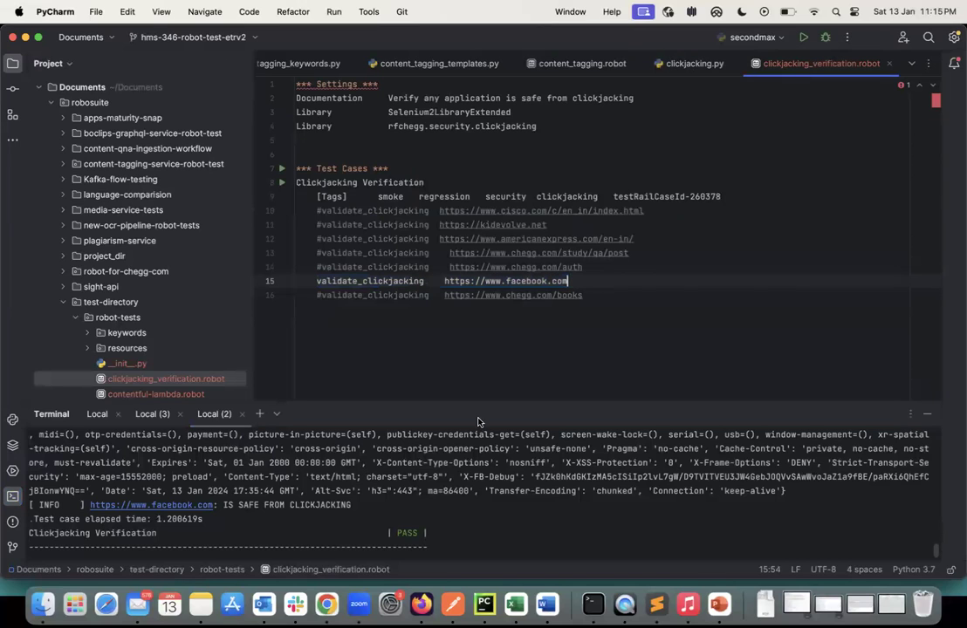
{"action": "left_click", "coordinate": [404, 541]}
{"action": "key", "text": "Up"}
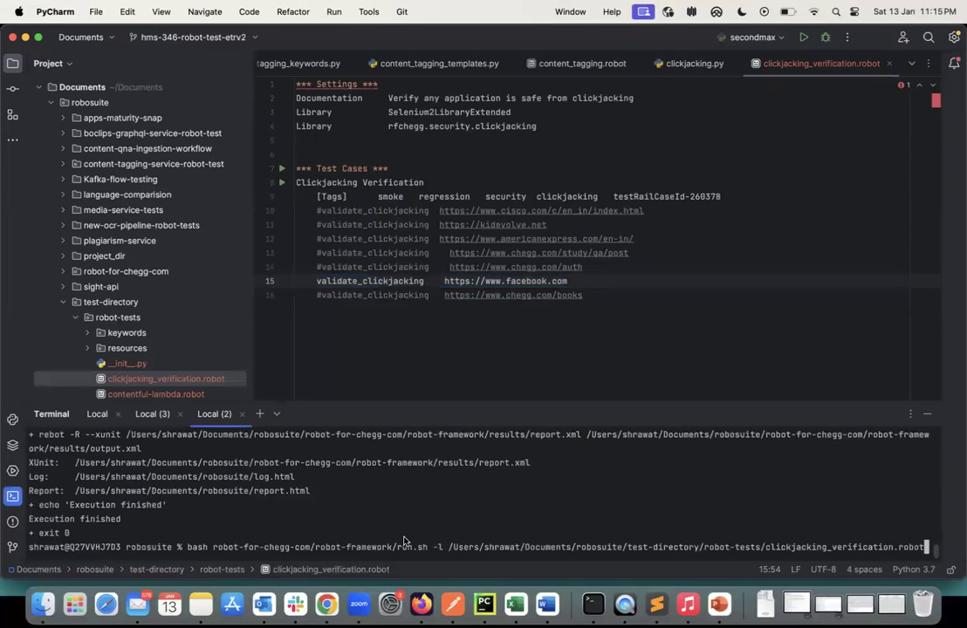
{"action": "key", "text": "Return"}
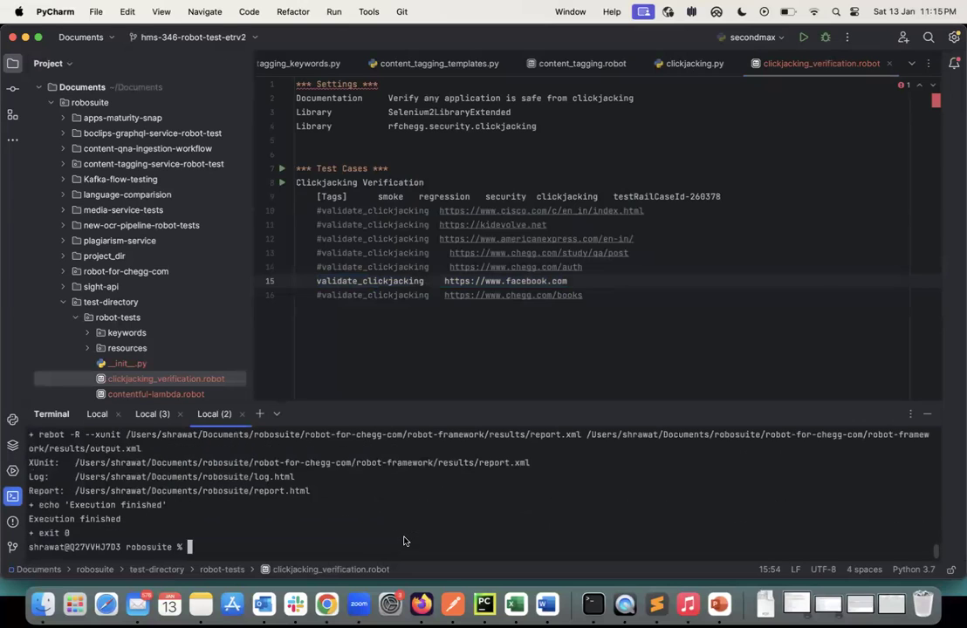
{"action": "scroll", "coordinate": [404, 541], "scroll_direction": "up", "scroll_amount": 10}
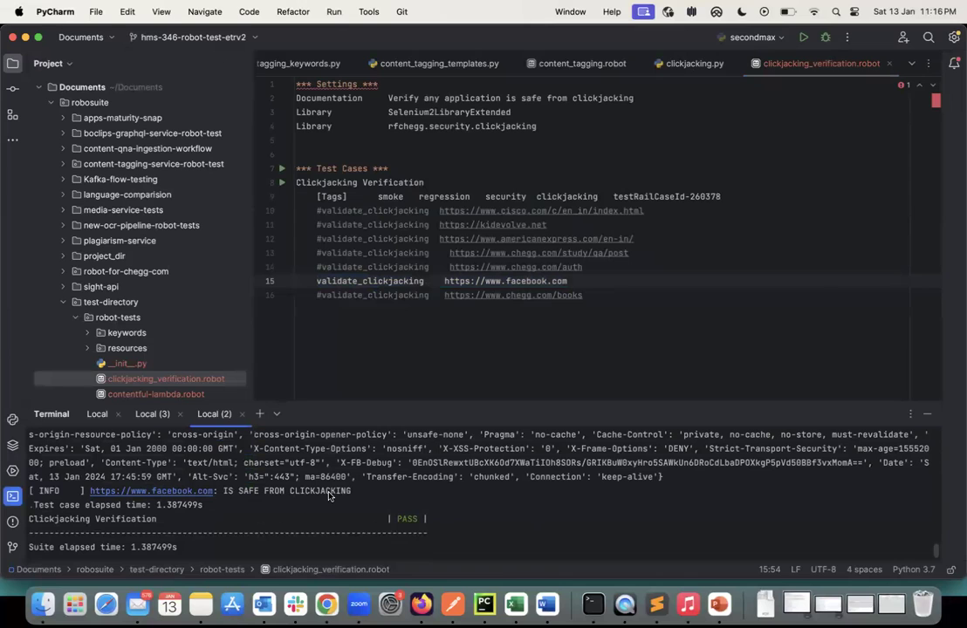
Switch to the Microsoft PowerPoint presentation
{"action": "key", "text": "super+Tab"}
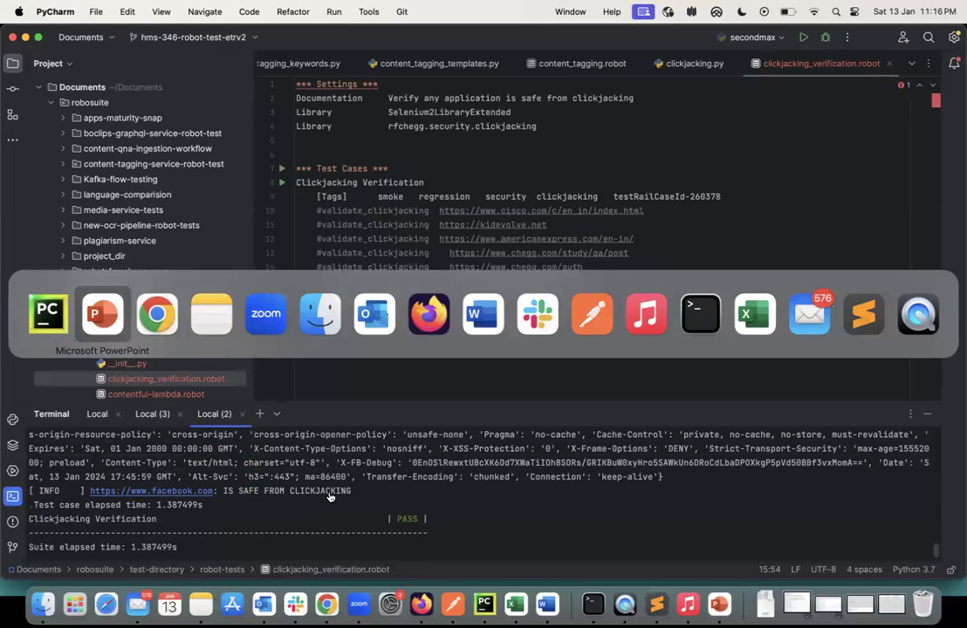